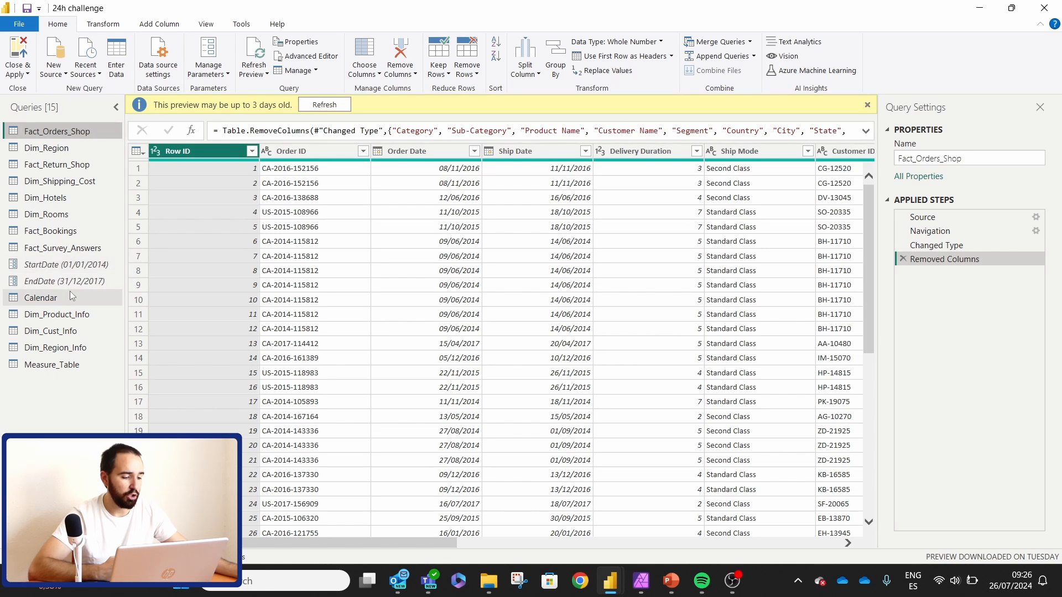
Review the Calendar, Dim_Region_Info, Fact_Orders_Shop, Dim_Shipping_Cost, Dim_Hotels, Dim_Rooms, Fact_Bookings and Fact_Survey_Answers queries and their applied steps
{"action": "left_click", "coordinate": [70, 293]}
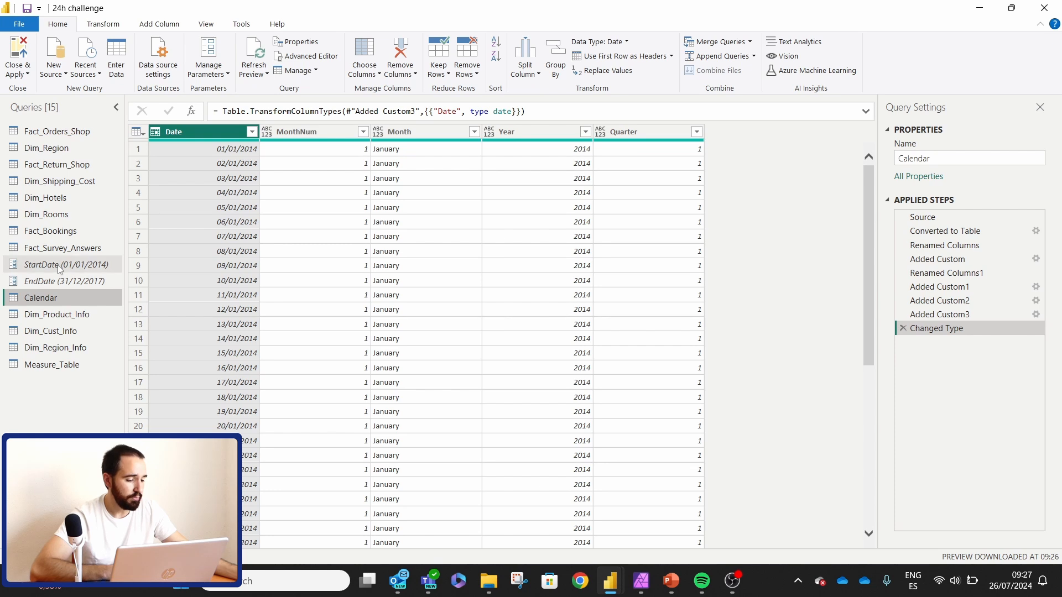
{"action": "left_click", "coordinate": [84, 352]}
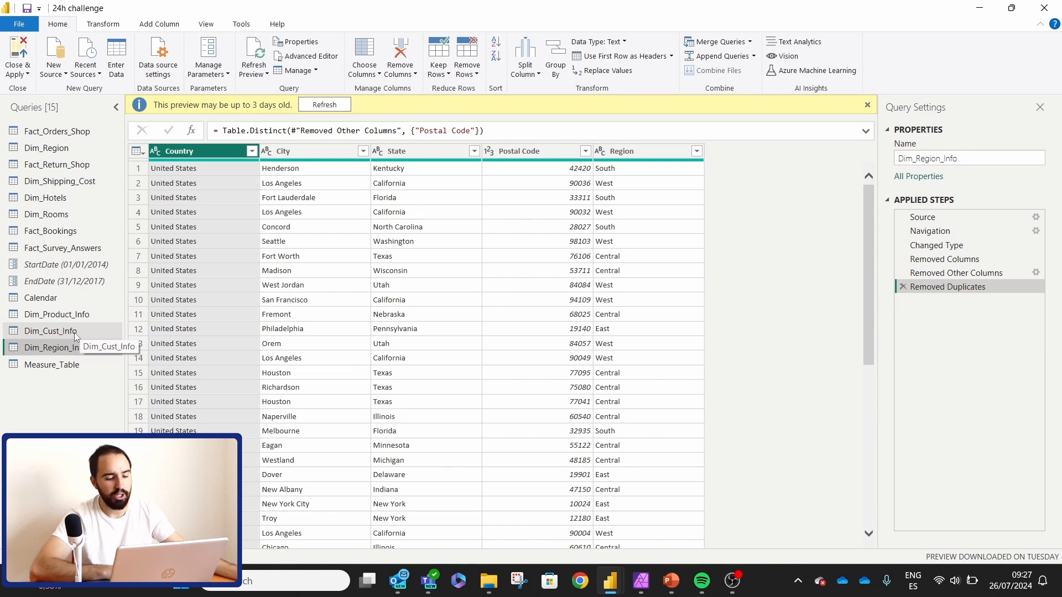
{"action": "left_click", "coordinate": [83, 137]}
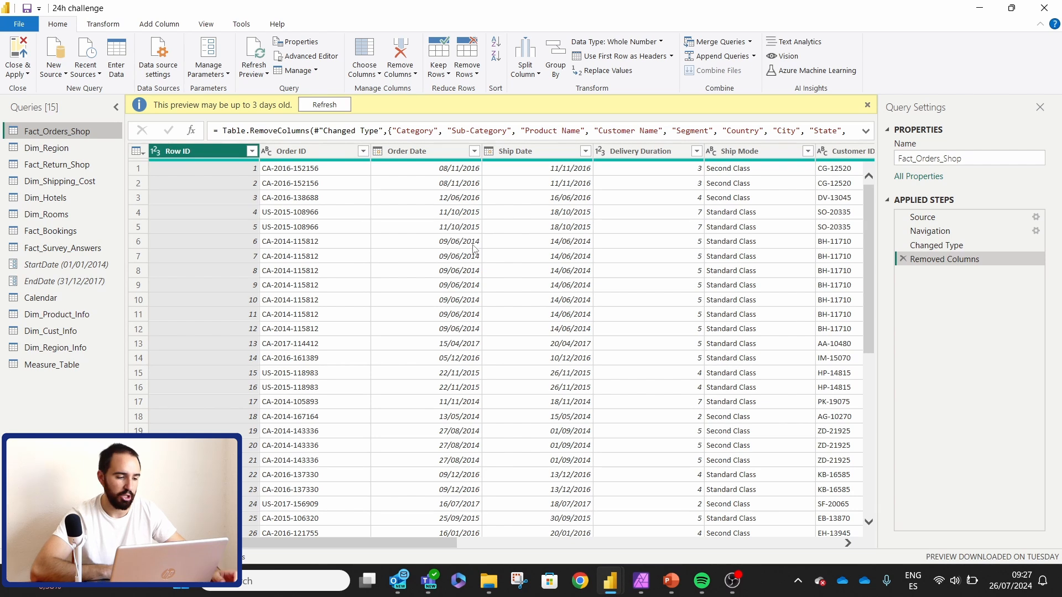
{"action": "left_click", "coordinate": [68, 182]}
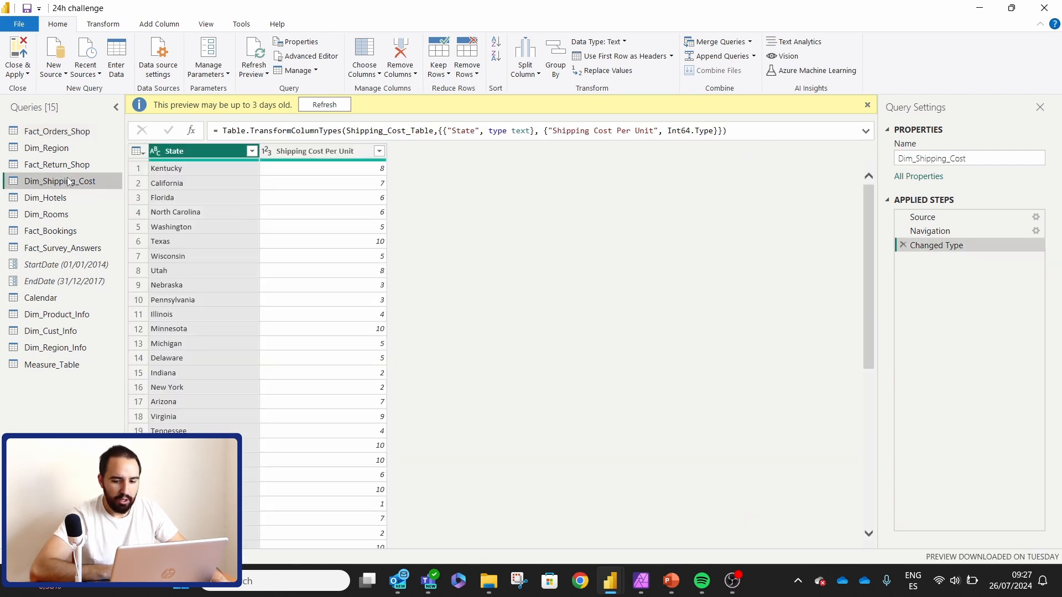
{"action": "left_click", "coordinate": [67, 202]}
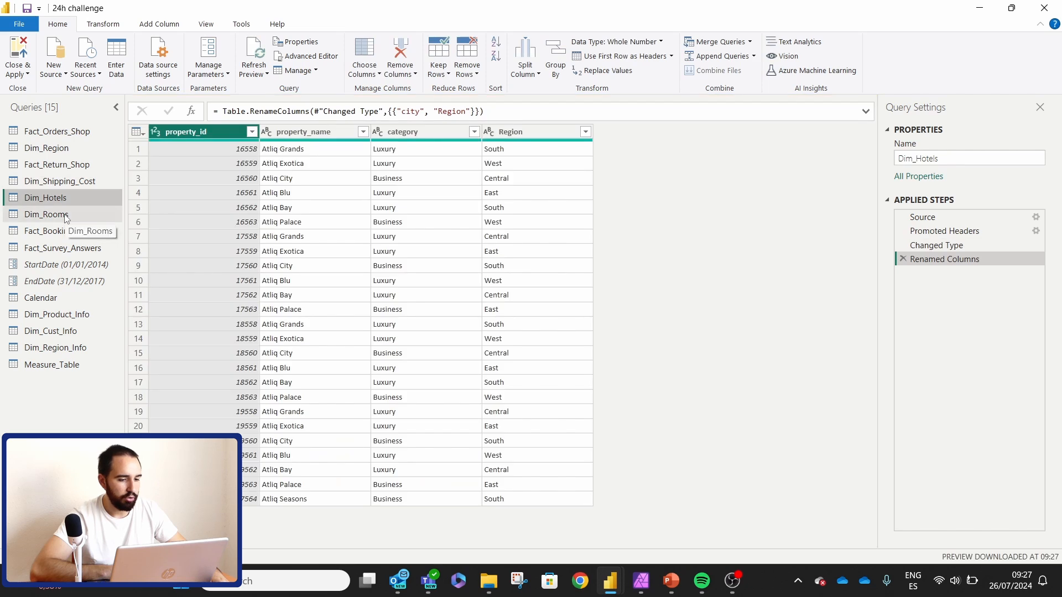
{"action": "left_click", "coordinate": [66, 216]}
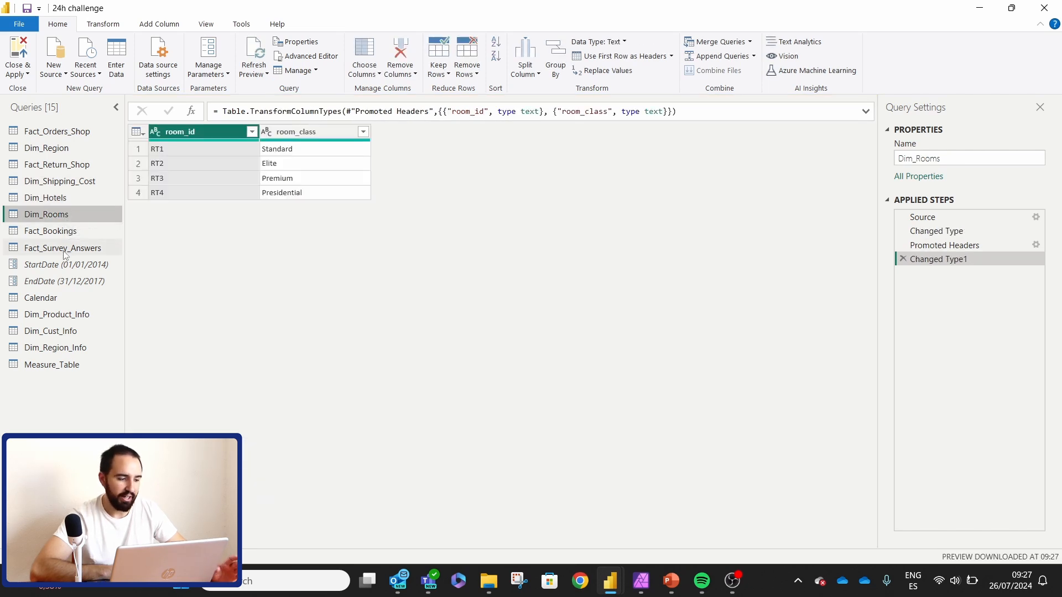
{"action": "left_click", "coordinate": [61, 237]}
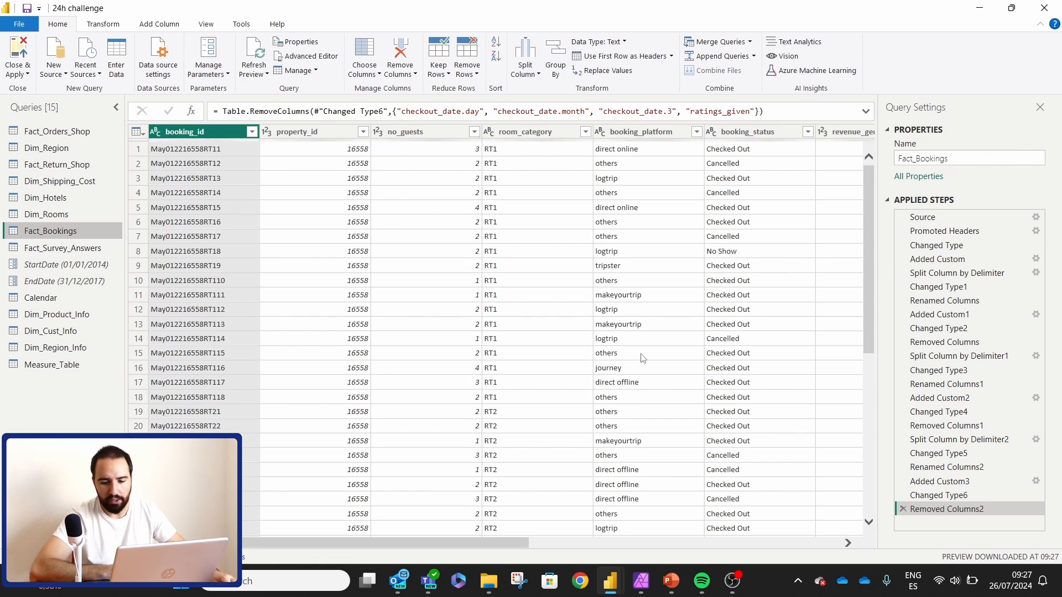
{"action": "left_click", "coordinate": [79, 248]}
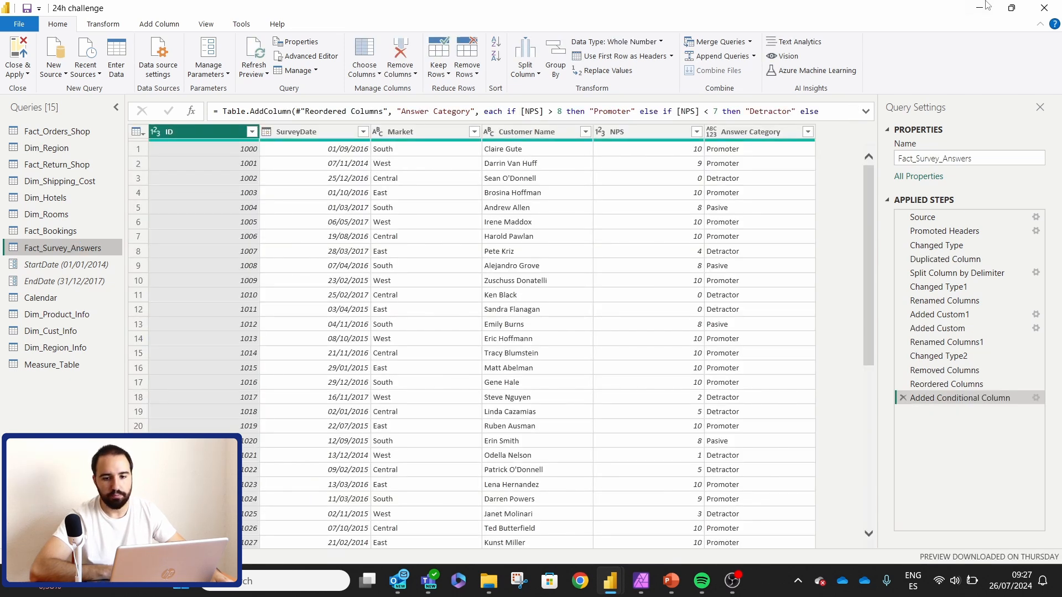
Close the query editor and expand Measure_Table in the report to show its measures
{"action": "left_click", "coordinate": [1033, 13]}
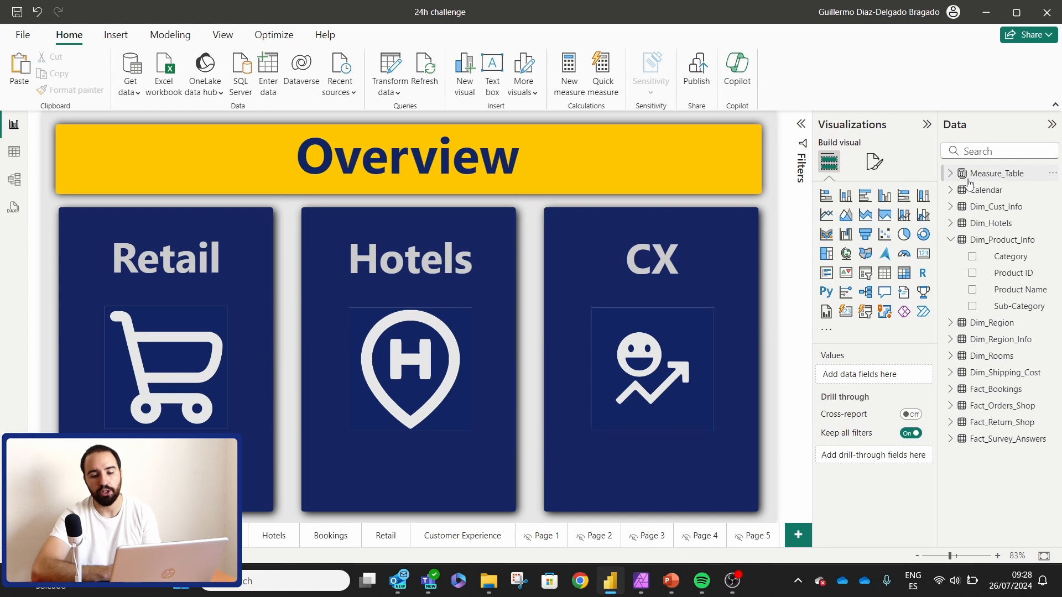
{"action": "right_click", "coordinate": [952, 181]}
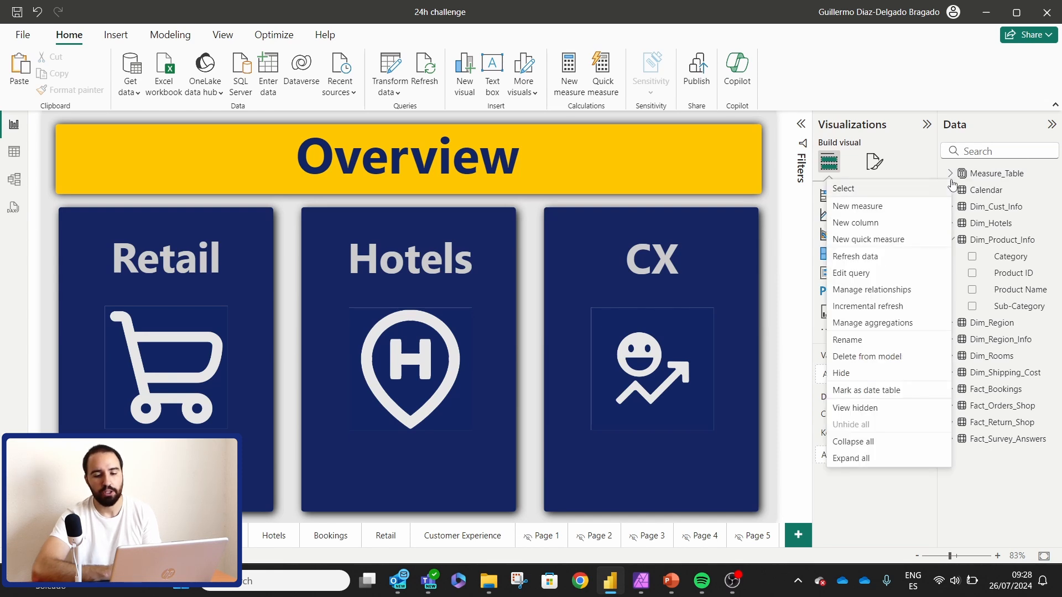
{"action": "left_click", "coordinate": [952, 176]}
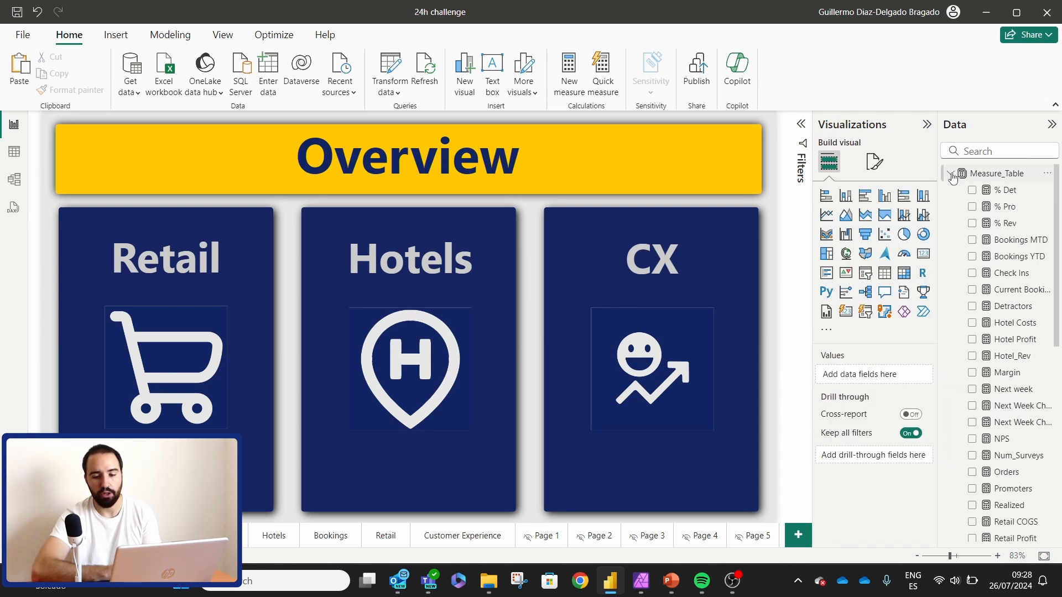
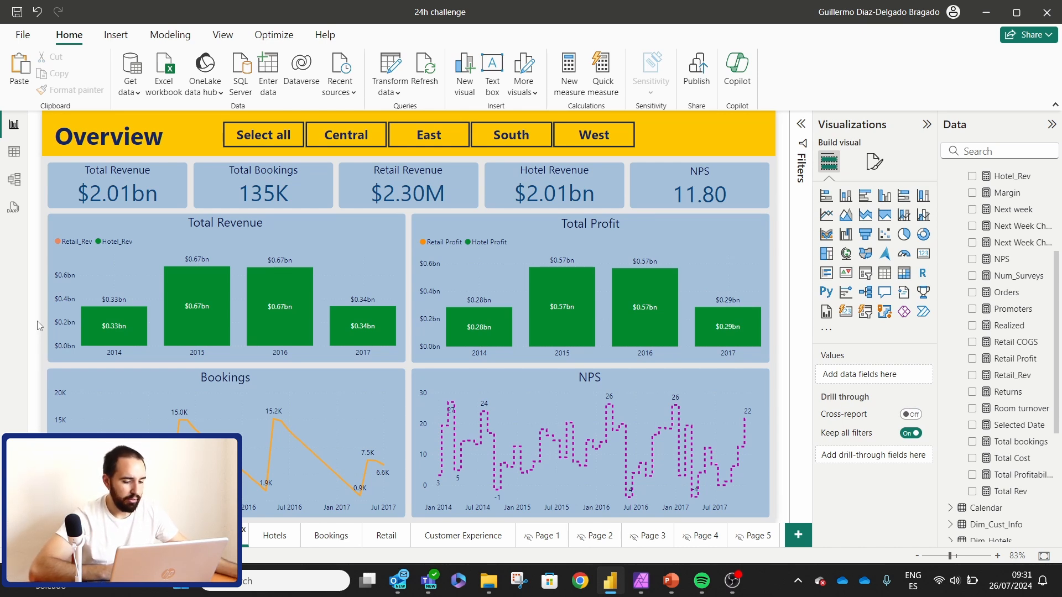
Look over the Overview dashboard and go through the Hotels, Bookings, Retail and Customer Experience report pages
{"action": "left_click", "coordinate": [51, 238]}
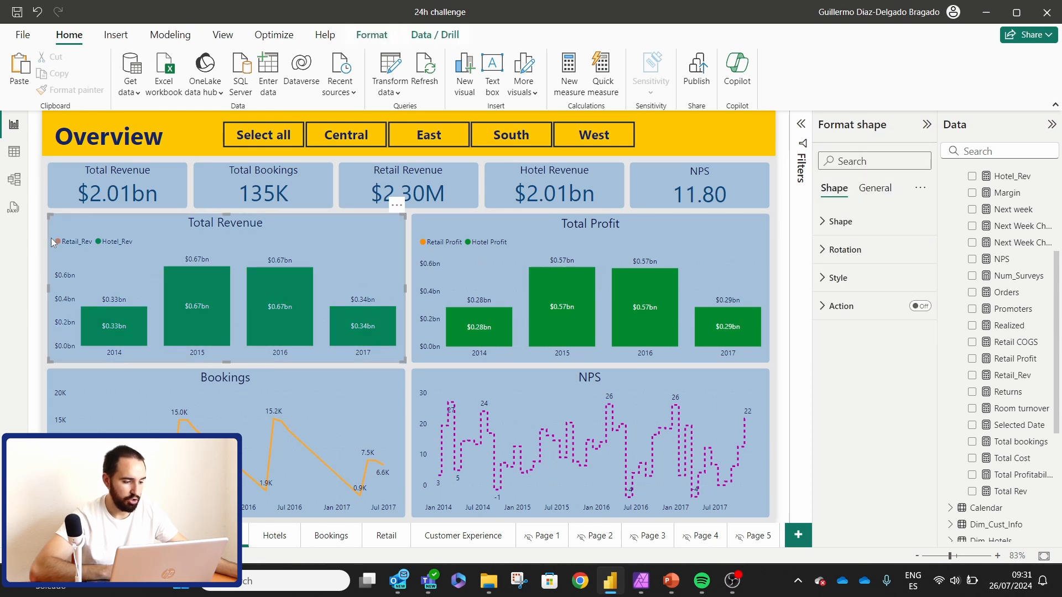
{"action": "left_click", "coordinate": [38, 247]}
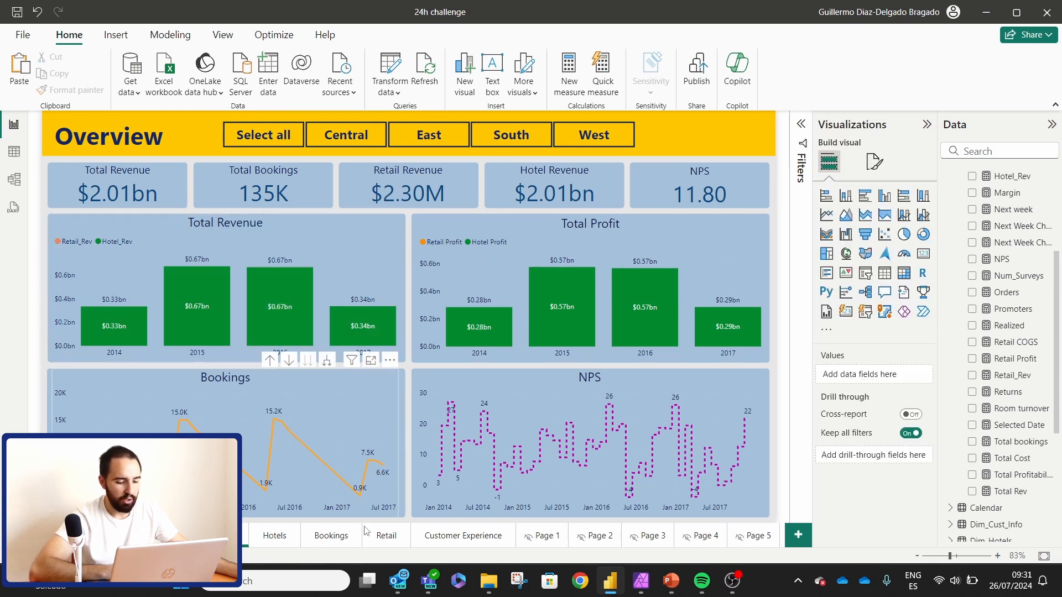
{"action": "left_click", "coordinate": [271, 536]}
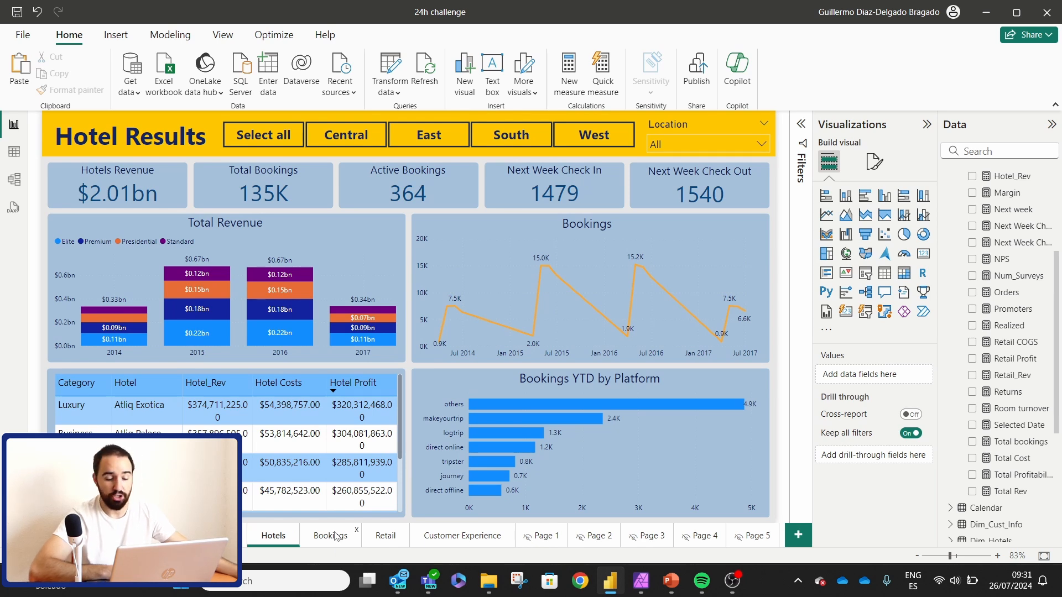
{"action": "left_click", "coordinate": [336, 536]}
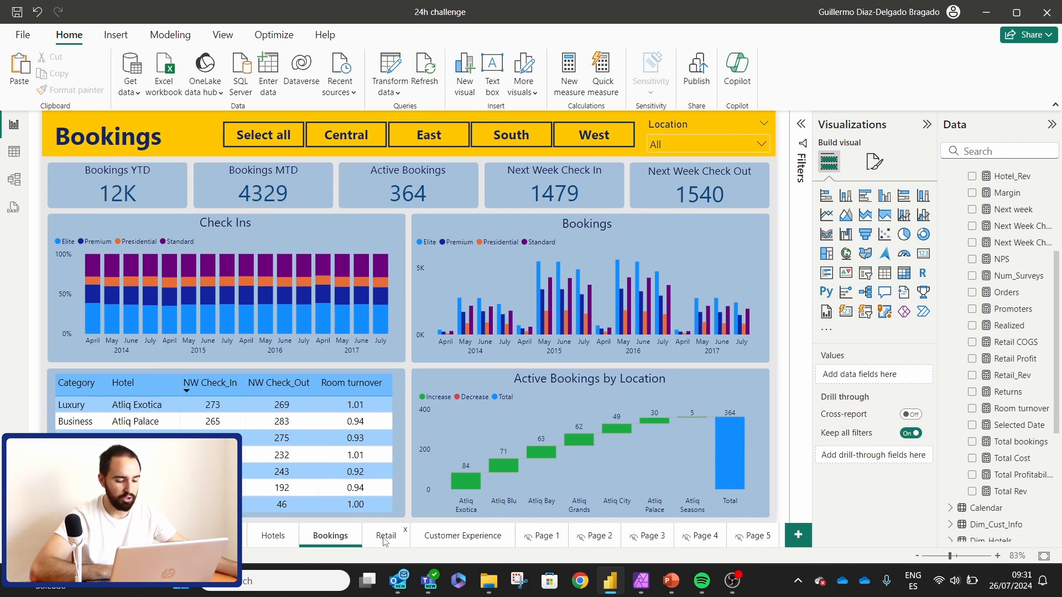
{"action": "left_click", "coordinate": [385, 537]}
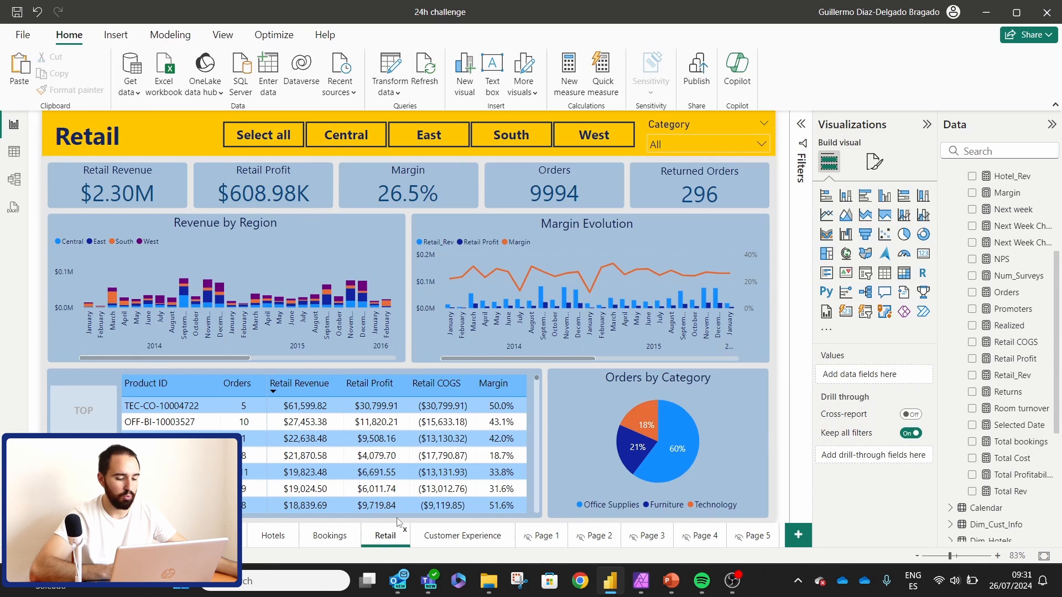
{"action": "left_click", "coordinate": [457, 537]}
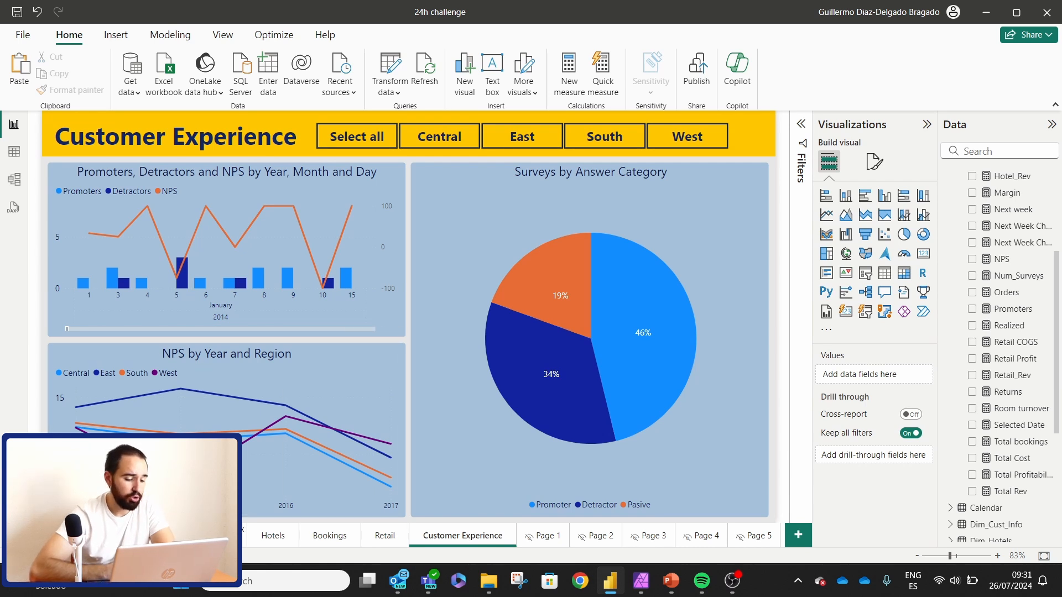
Return to the Overview dashboard and compare its layout with the Hotels, Bookings and Retail pages
{"action": "left_click", "coordinate": [218, 536]}
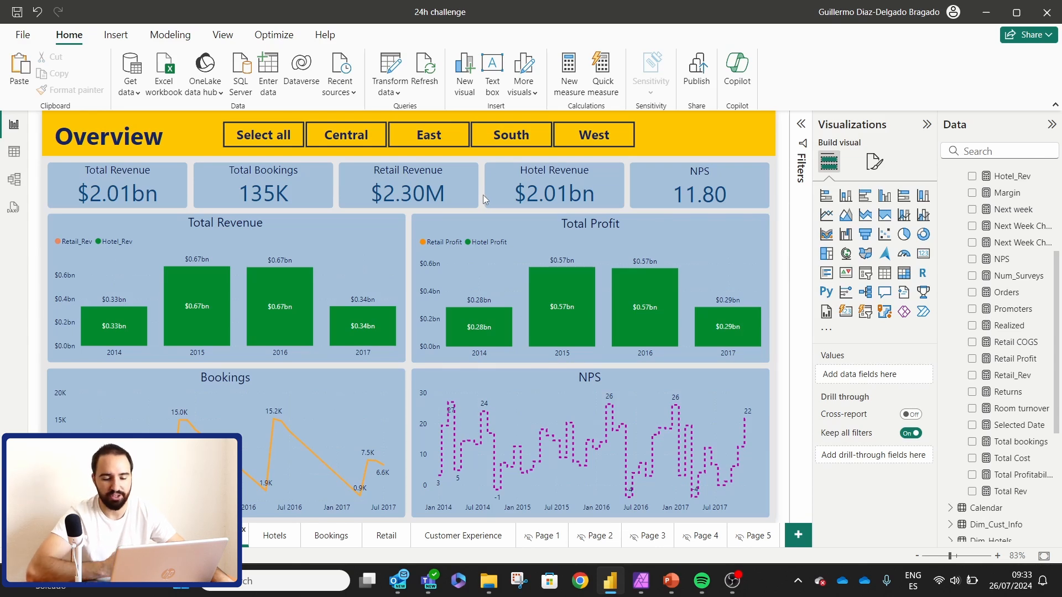
{"action": "left_click", "coordinate": [277, 537]}
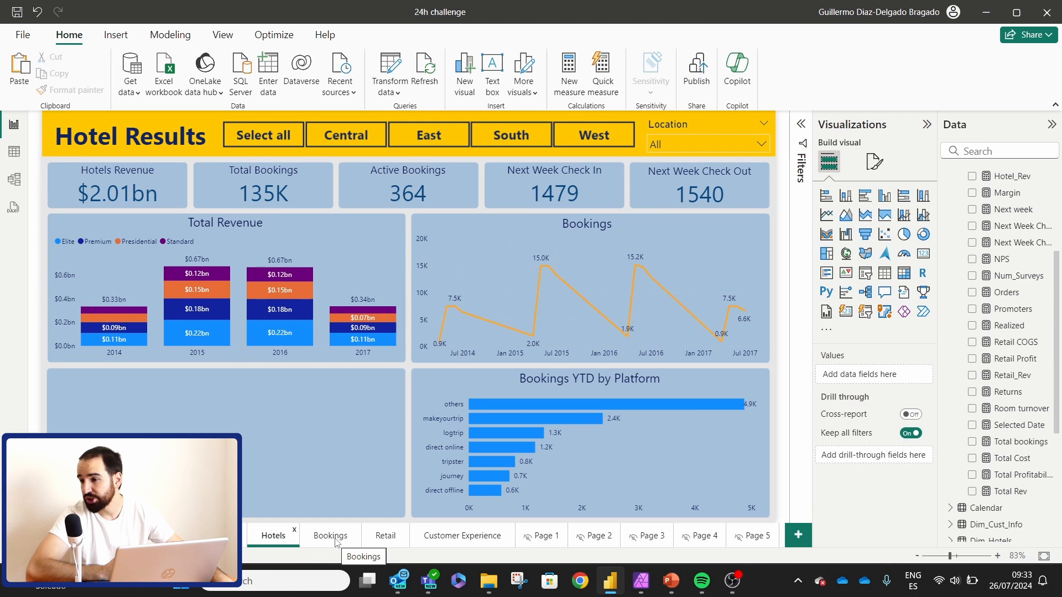
{"action": "left_click", "coordinate": [334, 537]}
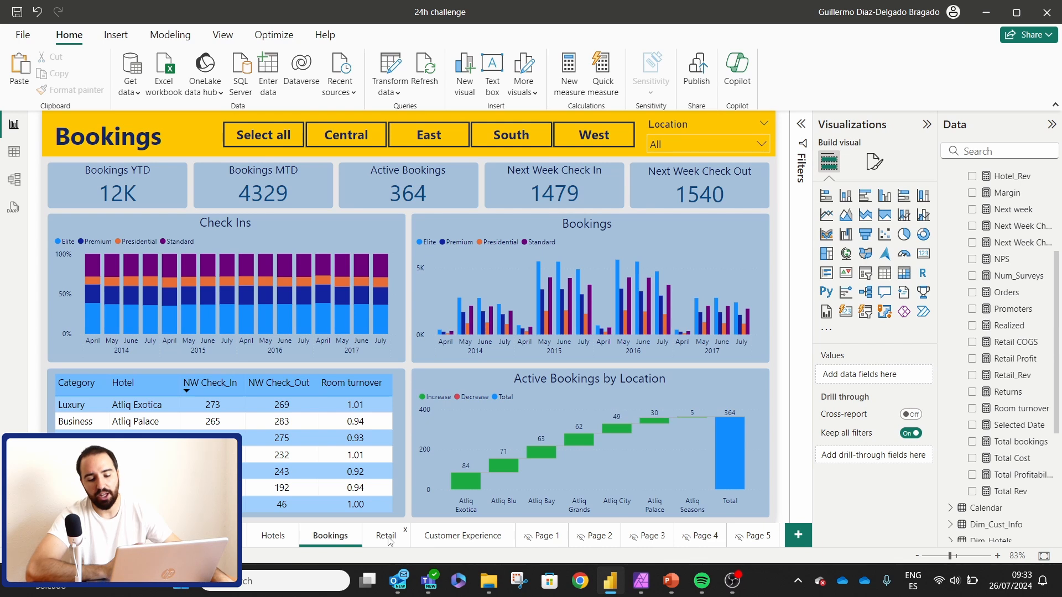
{"action": "left_click", "coordinate": [389, 542]}
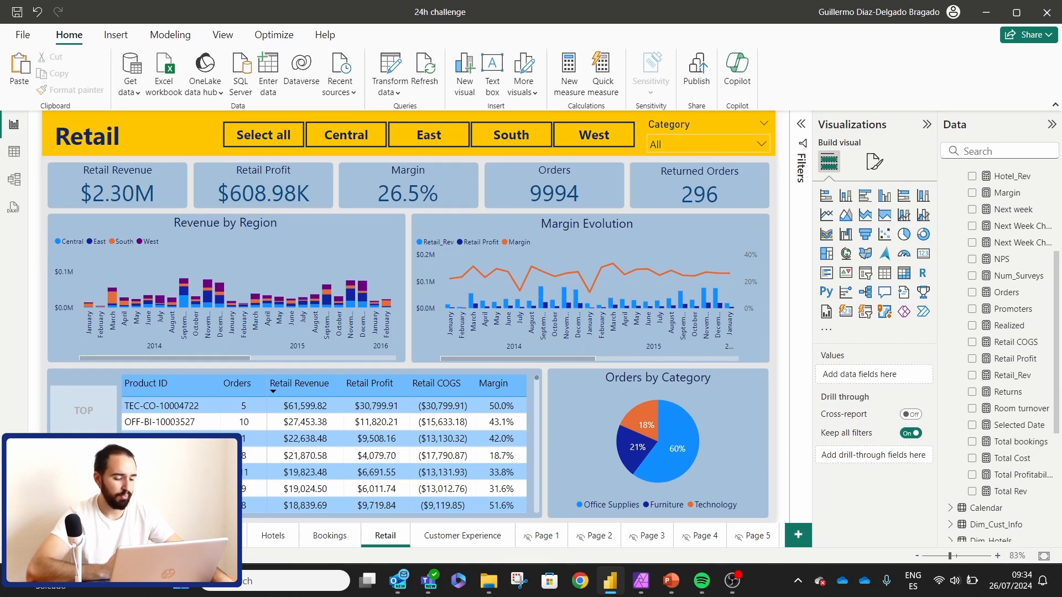
Follow the cover page's Overview banner to its dashboard and inspect the tooltips on the Total Revenue, Total Profit, Bookings and NPS charts
{"action": "left_click", "coordinate": [217, 535]}
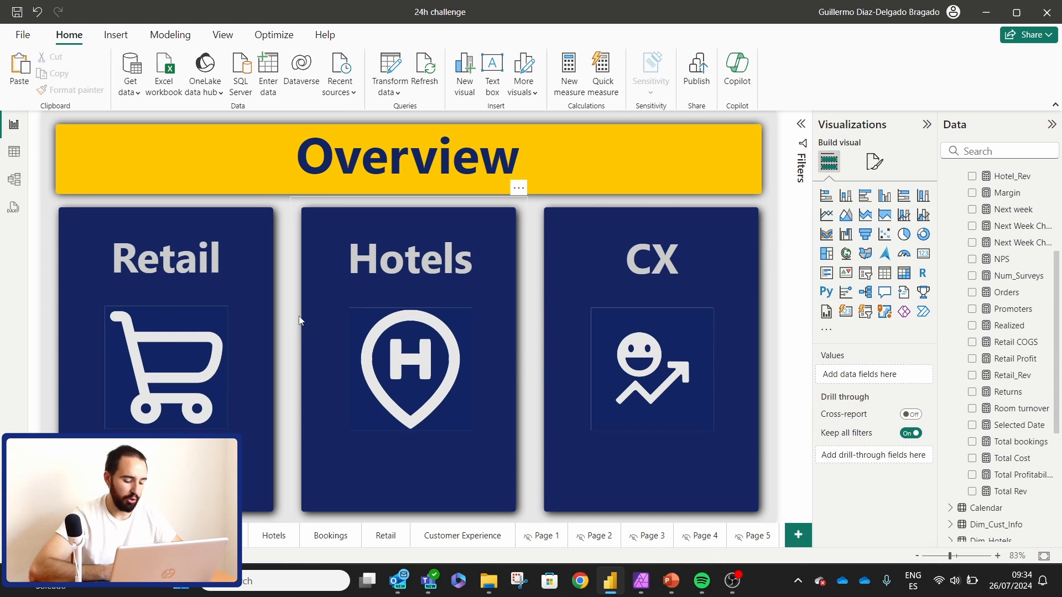
{"action": "left_click", "coordinate": [363, 166], "text": "ctrl"}
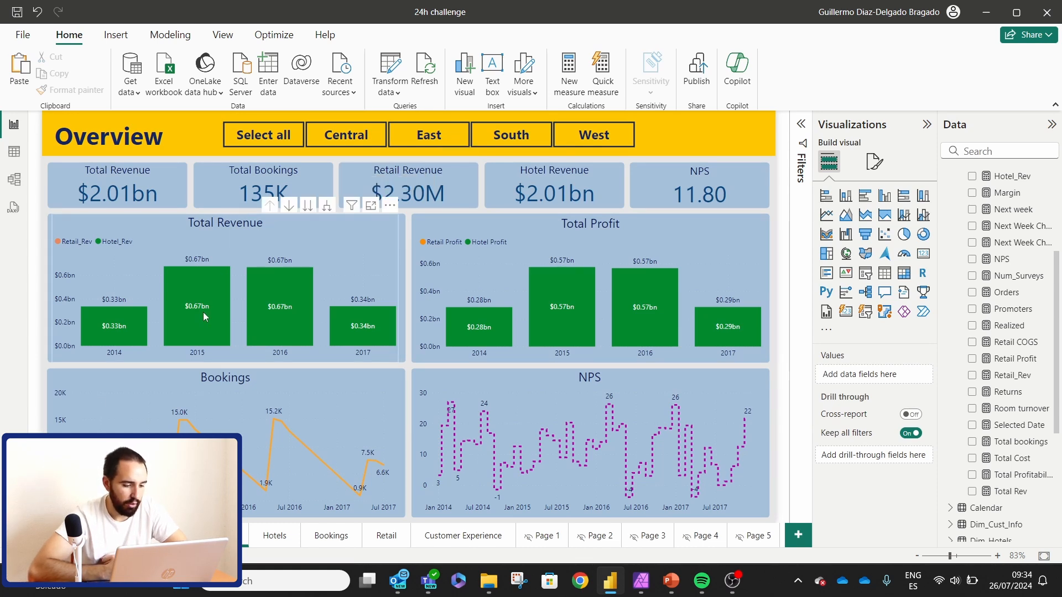
{"action": "mouse_move", "coordinate": [203, 312]}
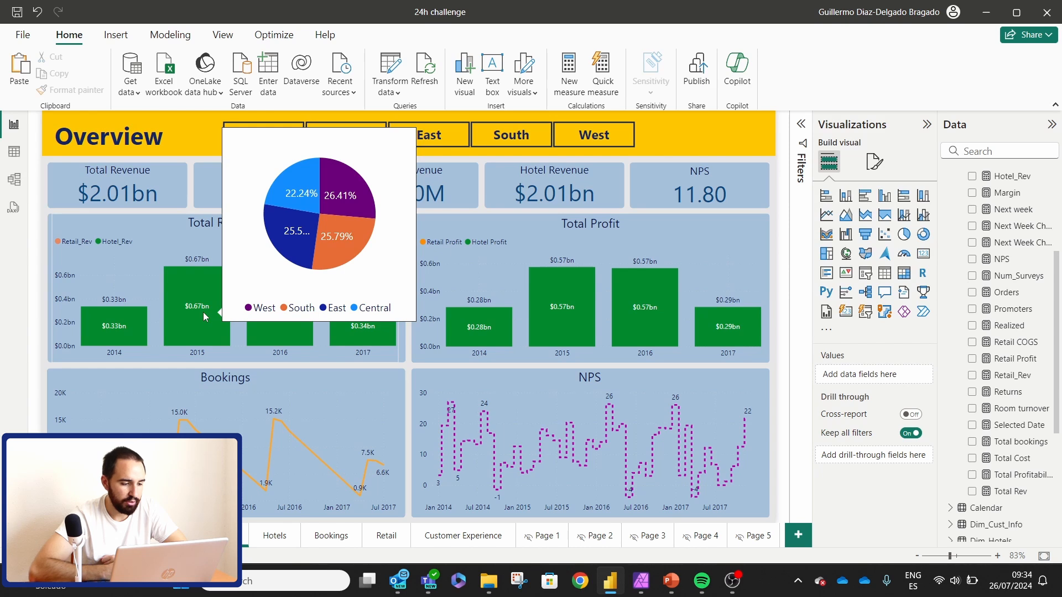
{"action": "mouse_move", "coordinate": [291, 299]}
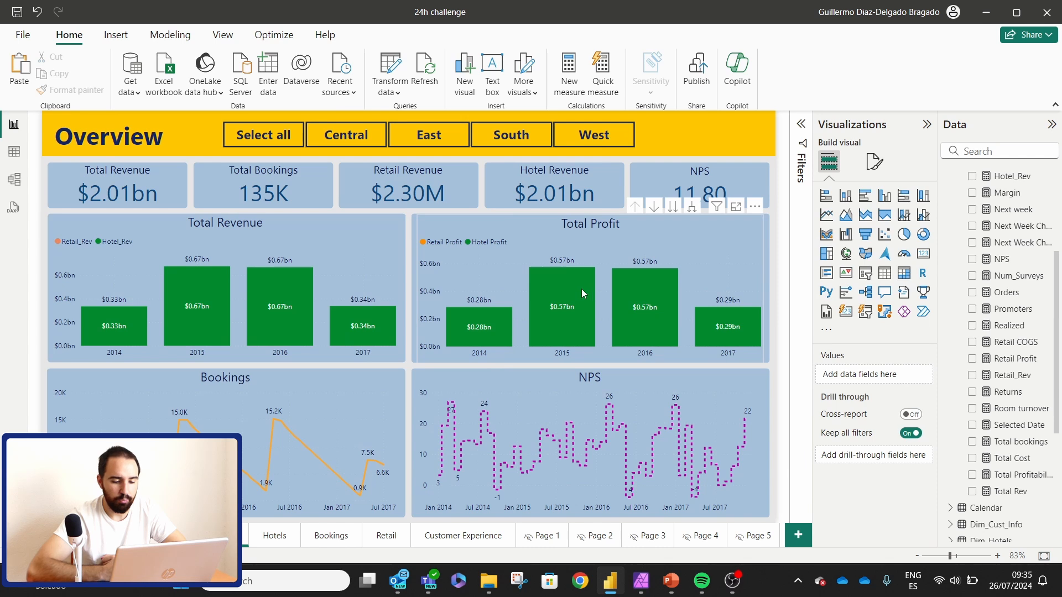
{"action": "mouse_move", "coordinate": [582, 289]}
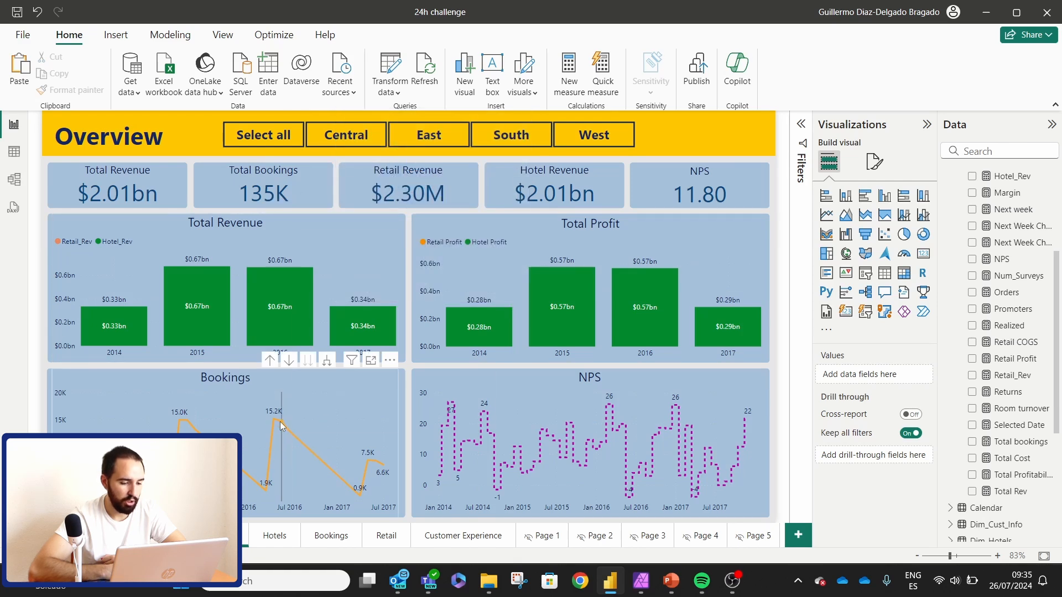
{"action": "mouse_move", "coordinate": [280, 421]}
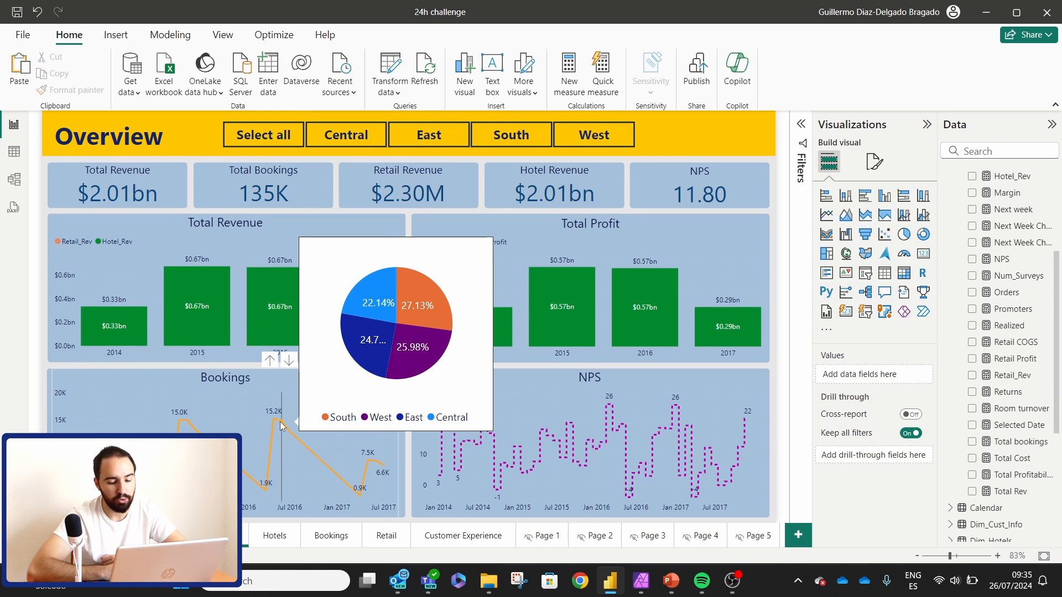
{"action": "mouse_move", "coordinate": [613, 433]}
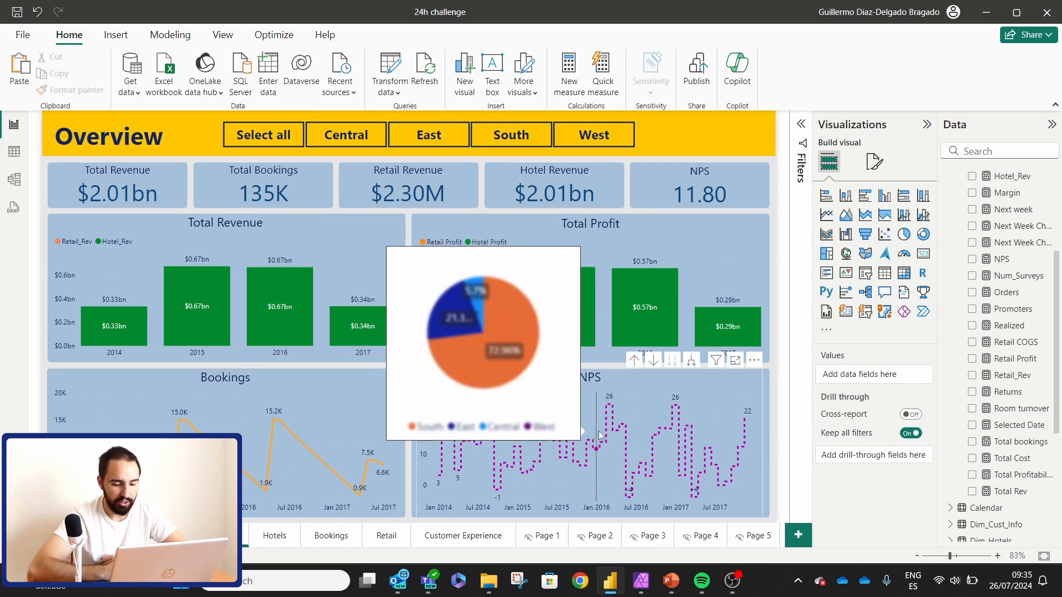
Open the Hotels page and inspect the tooltips on the Bookings and Bookings YTD by Platform charts
{"action": "left_click", "coordinate": [273, 537]}
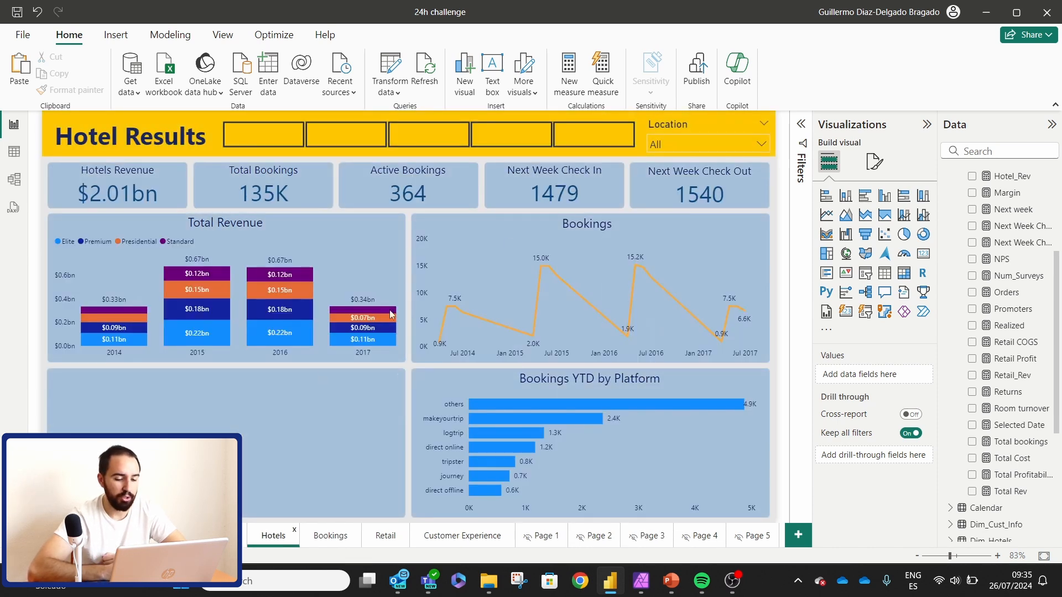
{"action": "mouse_move", "coordinate": [539, 296]}
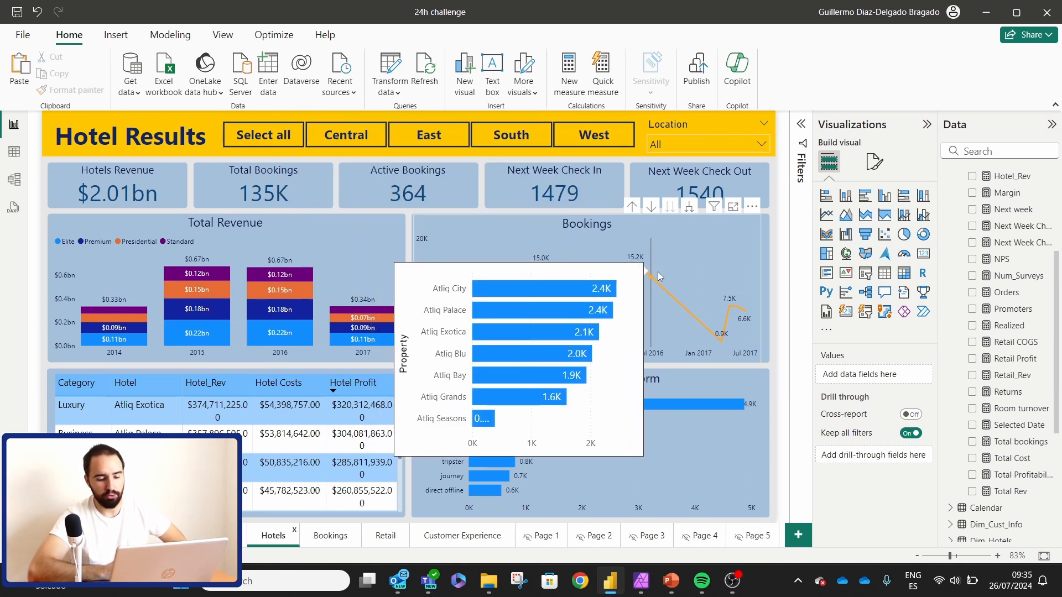
{"action": "mouse_move", "coordinate": [507, 407]}
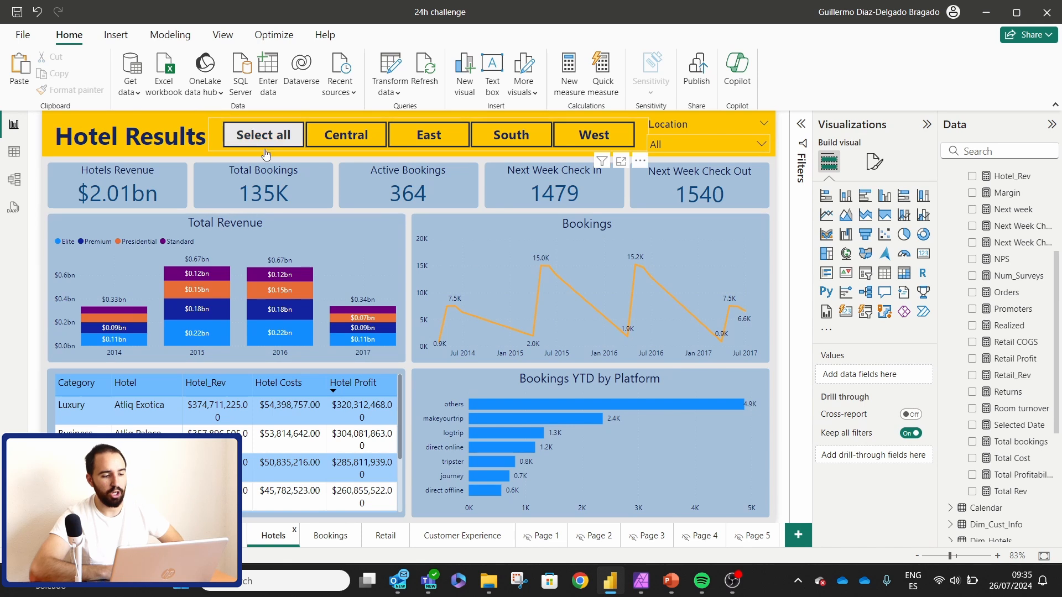
Filter the Hotel Results page to the Central region and check the hotels offered by the Location filter
{"action": "left_click", "coordinate": [349, 134]}
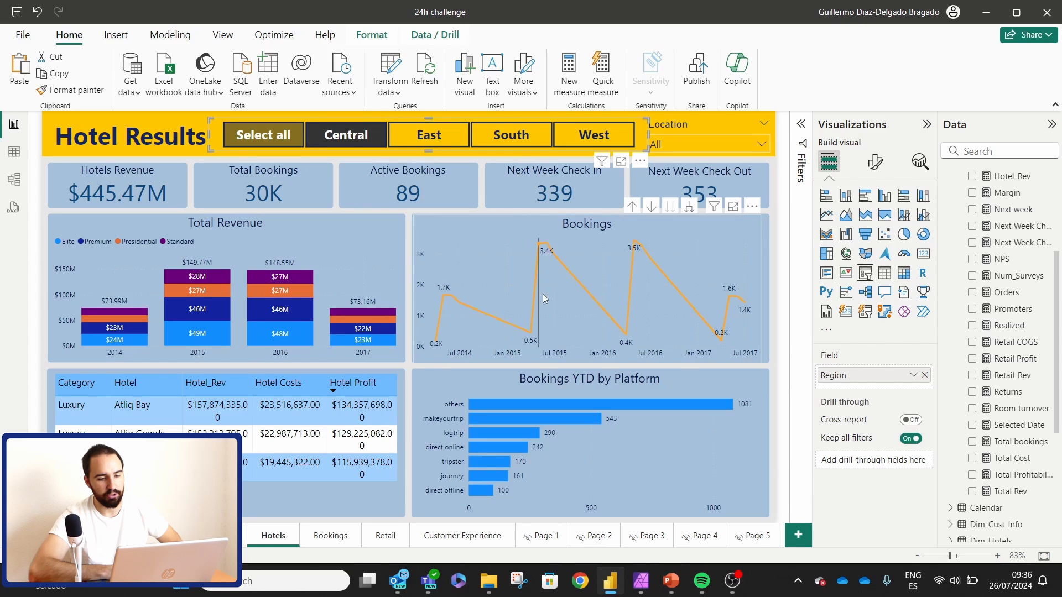
{"action": "left_click", "coordinate": [761, 145]}
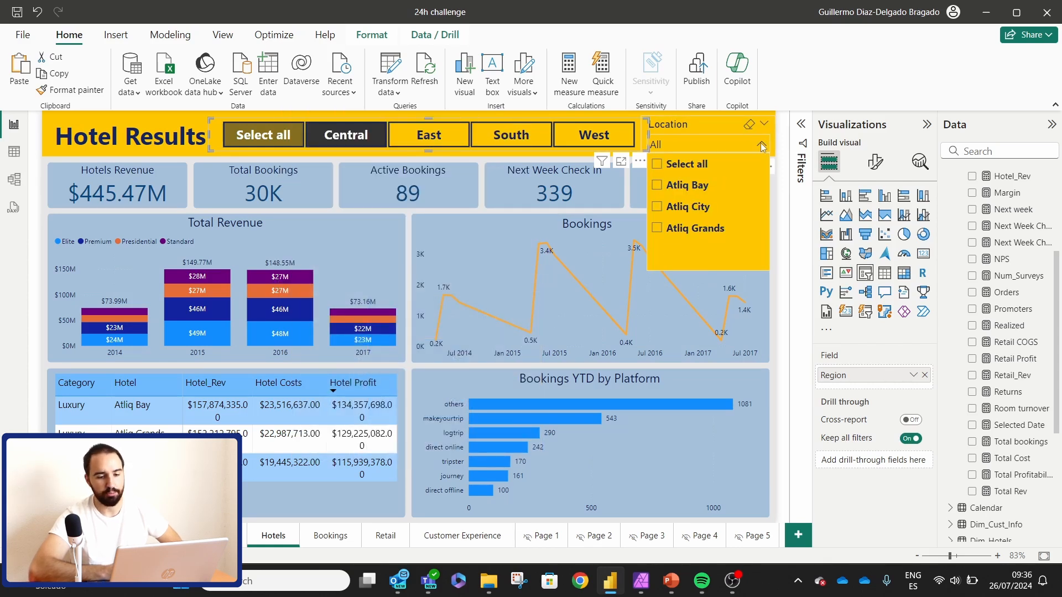
{"action": "left_click", "coordinate": [759, 144]}
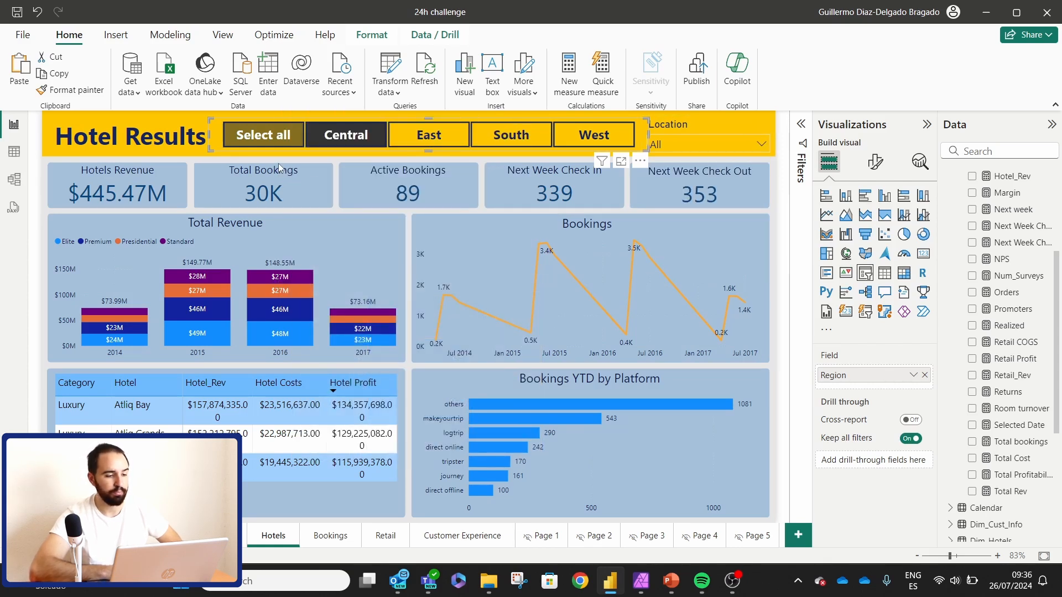
Clear the region filter on the Hotel Results page, view the Overview dashboard and return to the Hotels page
{"action": "left_click", "coordinate": [257, 136]}
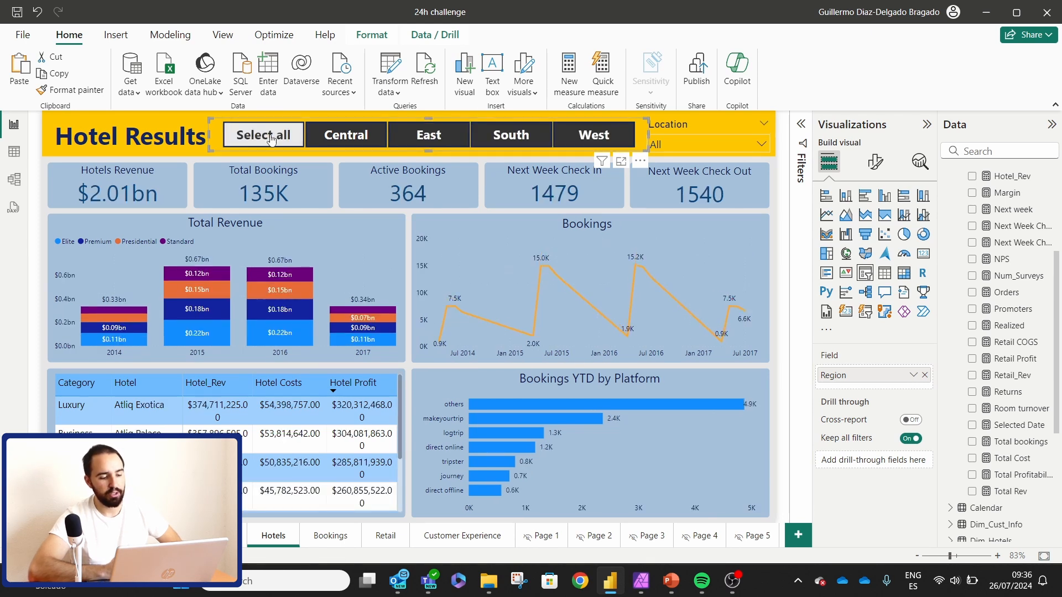
{"action": "left_click", "coordinate": [271, 139]}
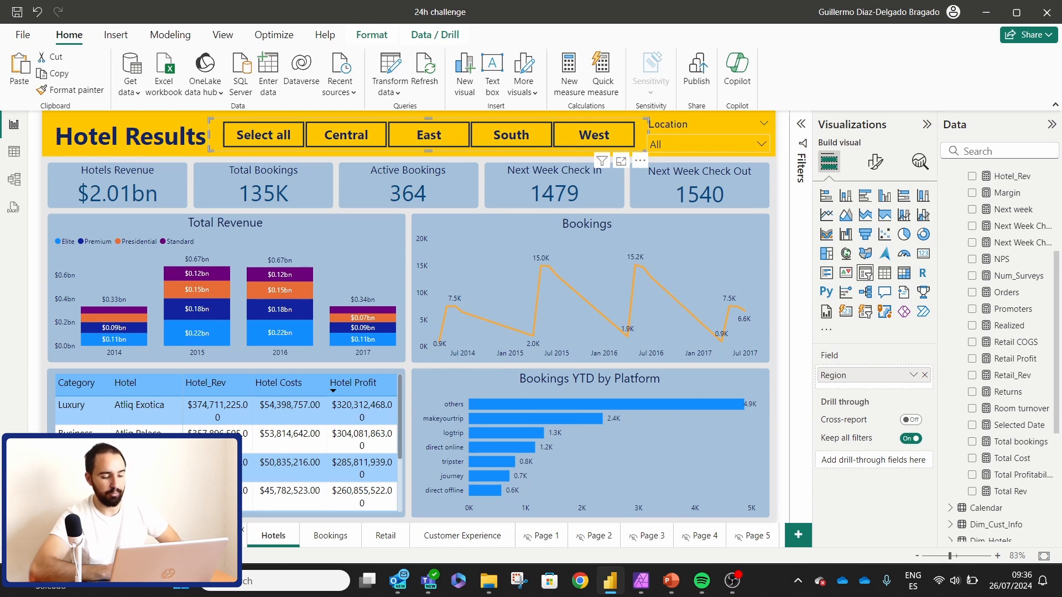
{"action": "left_click", "coordinate": [221, 536]}
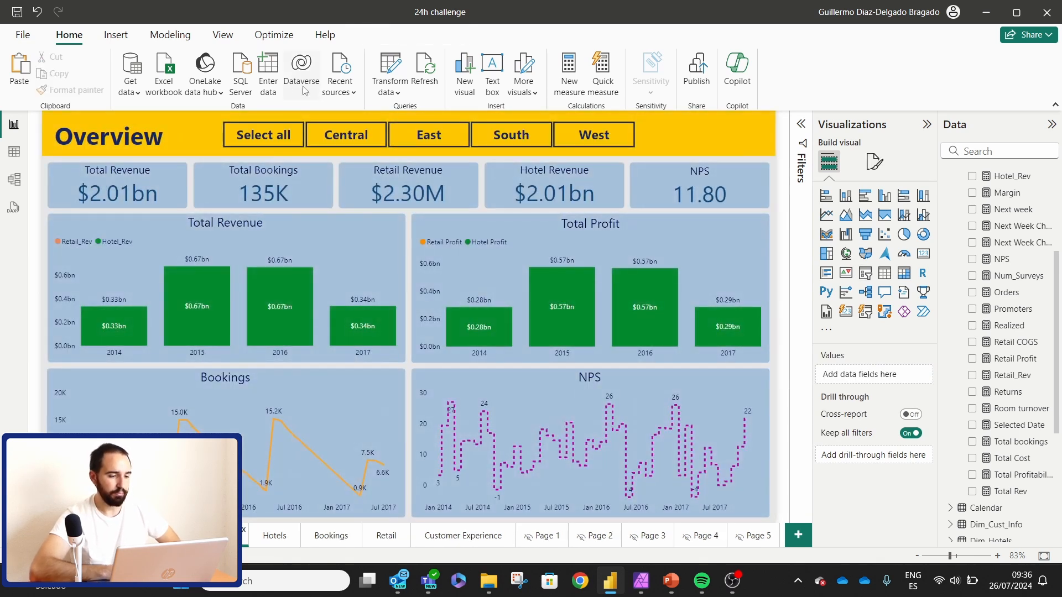
{"action": "left_click", "coordinate": [274, 536]}
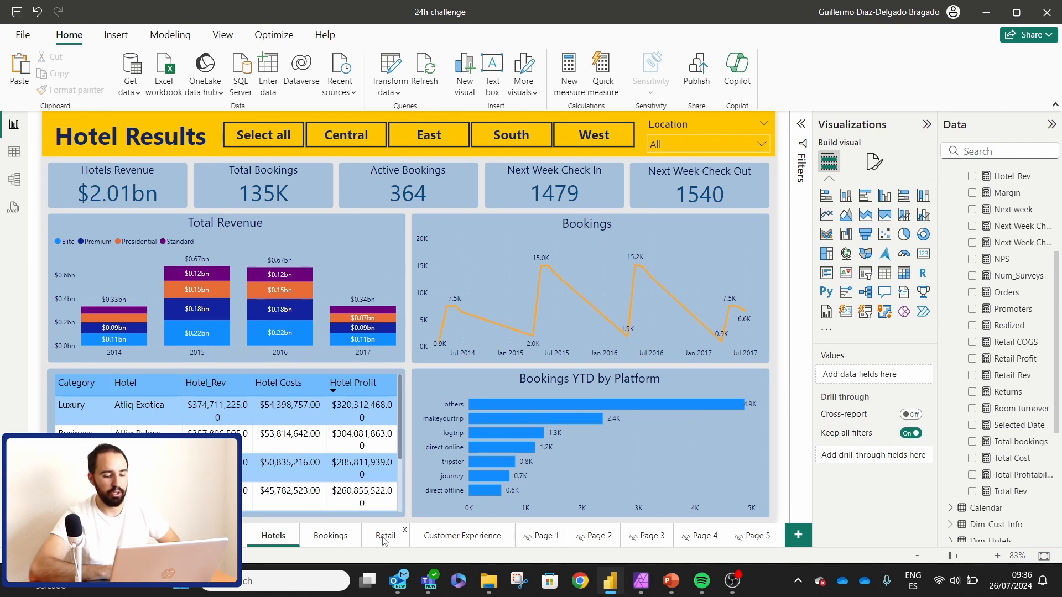
On the Retail page, sort the product table by highest Retail Revenue using the TOP view and inspect the Orders by Category tooltip
{"action": "left_click", "coordinate": [381, 535]}
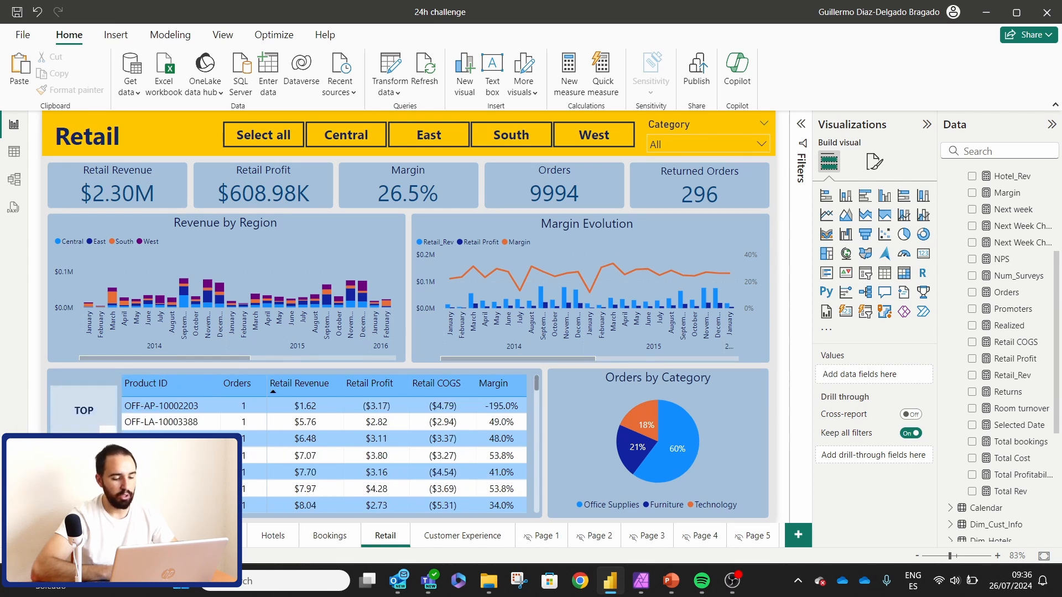
{"action": "left_click", "coordinate": [299, 383]}
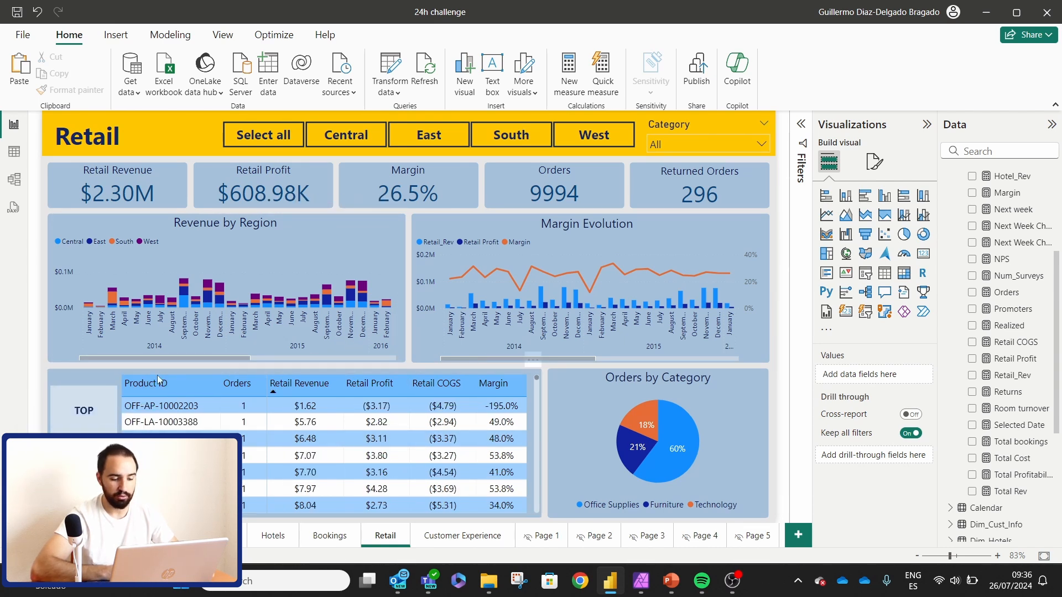
{"action": "left_click", "coordinate": [89, 415]}
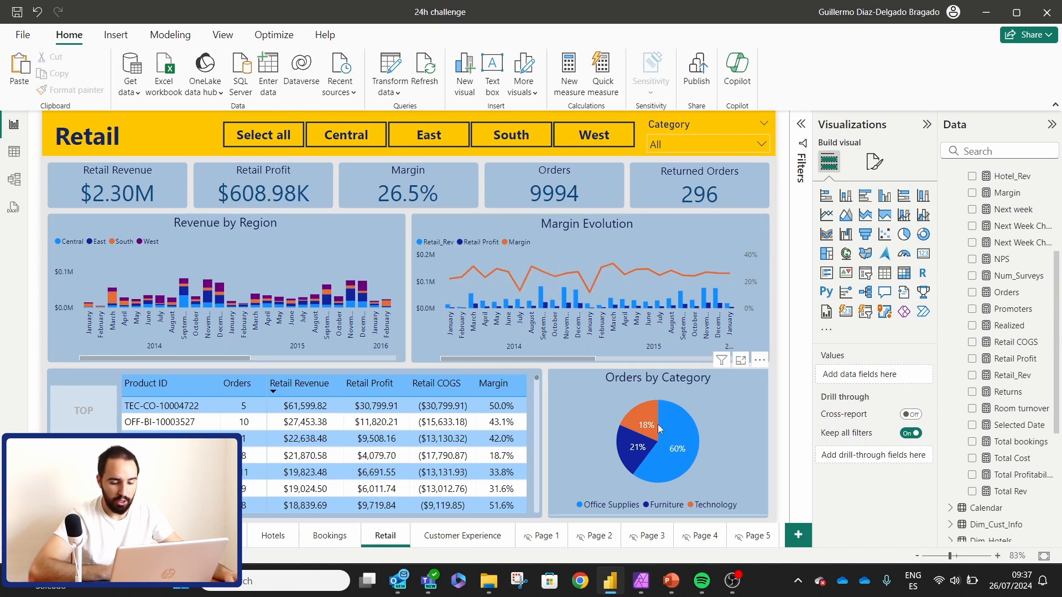
{"action": "mouse_move", "coordinate": [659, 428]}
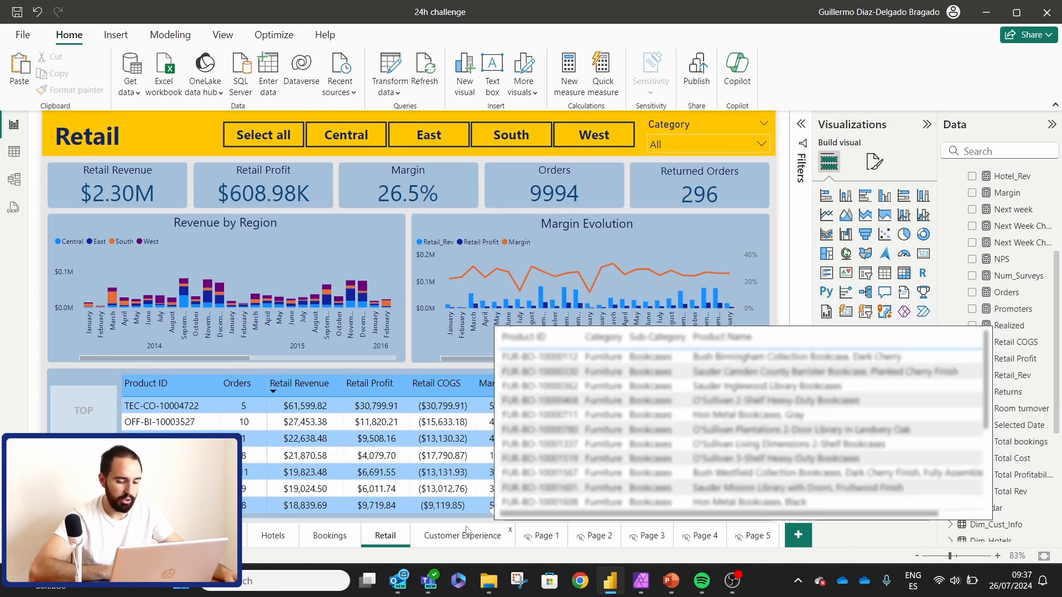
Open the Customer Experience page and review the daily Promoters, Detractors and NPS chart from January to June 2014
{"action": "left_click", "coordinate": [460, 536]}
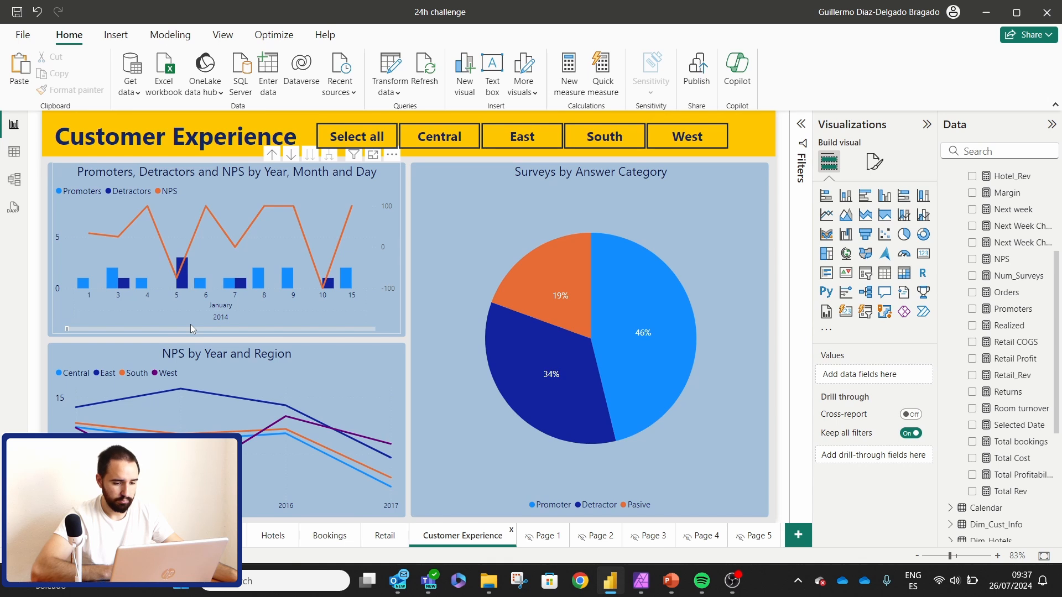
{"action": "scroll", "coordinate": [190, 324], "scroll_direction": "down", "scroll_amount": 5}
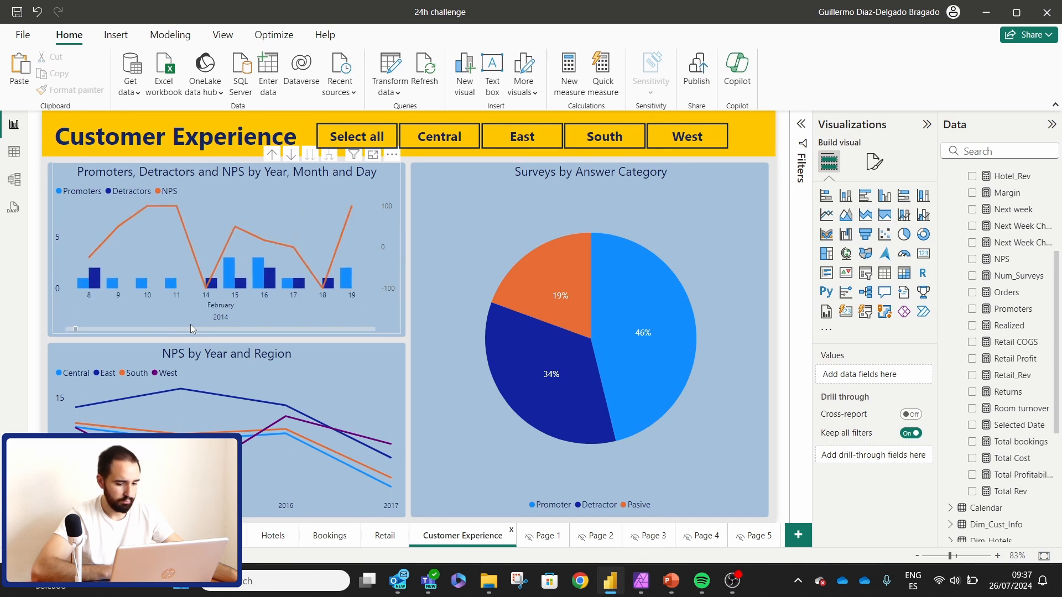
{"action": "scroll", "coordinate": [191, 325], "scroll_direction": "down", "scroll_amount": 6}
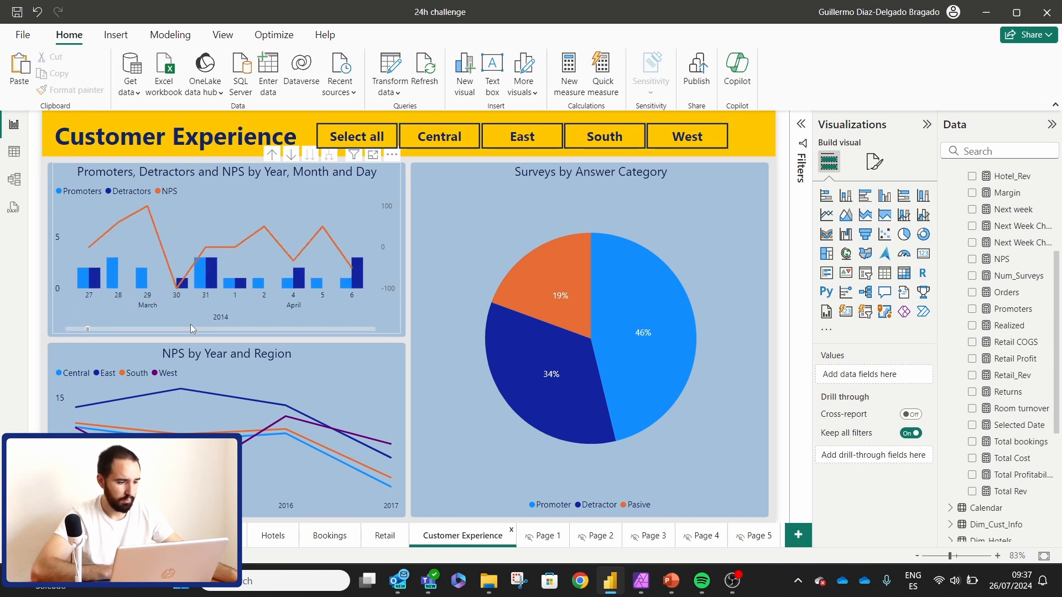
{"action": "scroll", "coordinate": [191, 324], "scroll_direction": "down", "scroll_amount": 3}
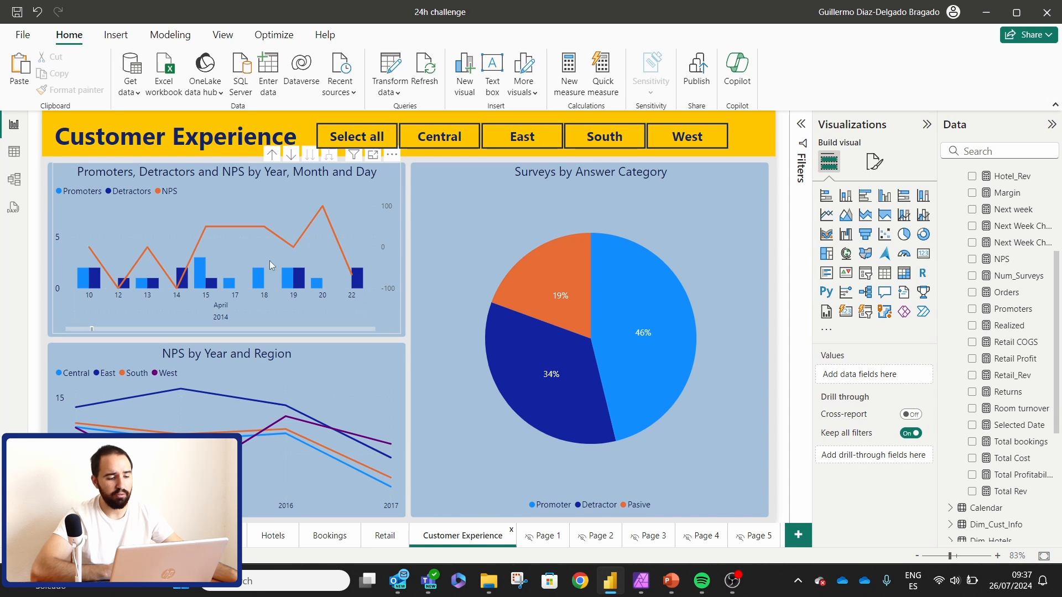
{"action": "scroll", "coordinate": [153, 271], "scroll_direction": "down", "scroll_amount": 6}
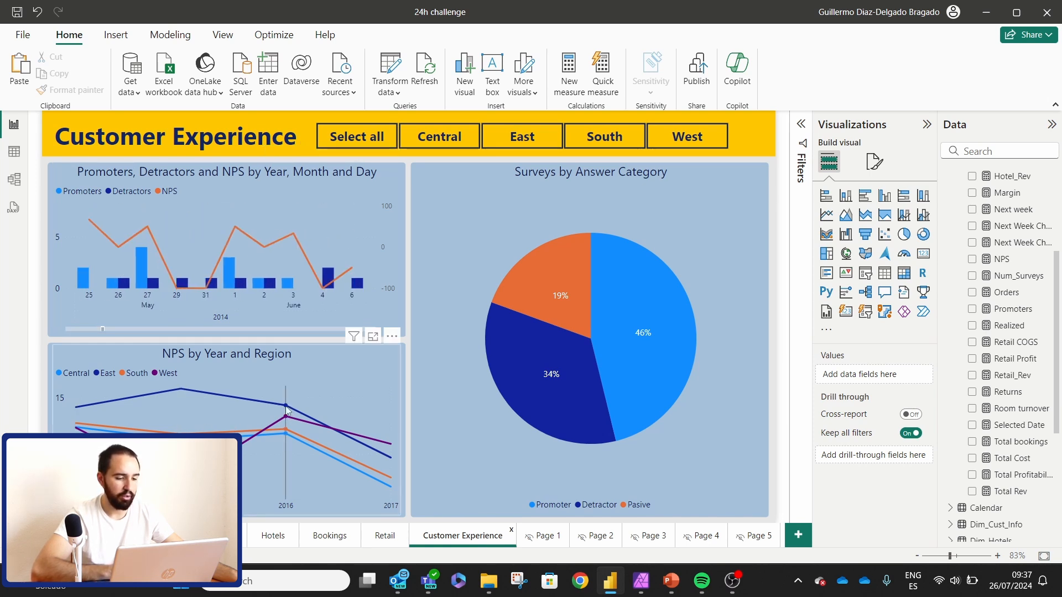
{"action": "scroll", "coordinate": [265, 252], "scroll_direction": "down", "scroll_amount": 3}
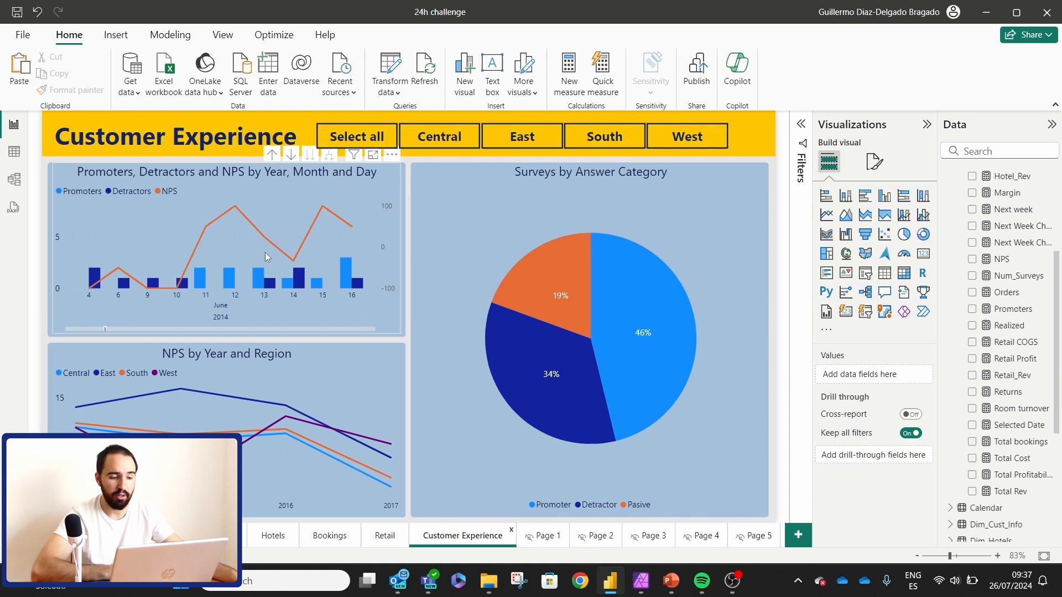
Drill the Promoters, Detractors and NPS chart up to year and month level and review its months through December 2017
{"action": "left_click", "coordinate": [291, 155]}
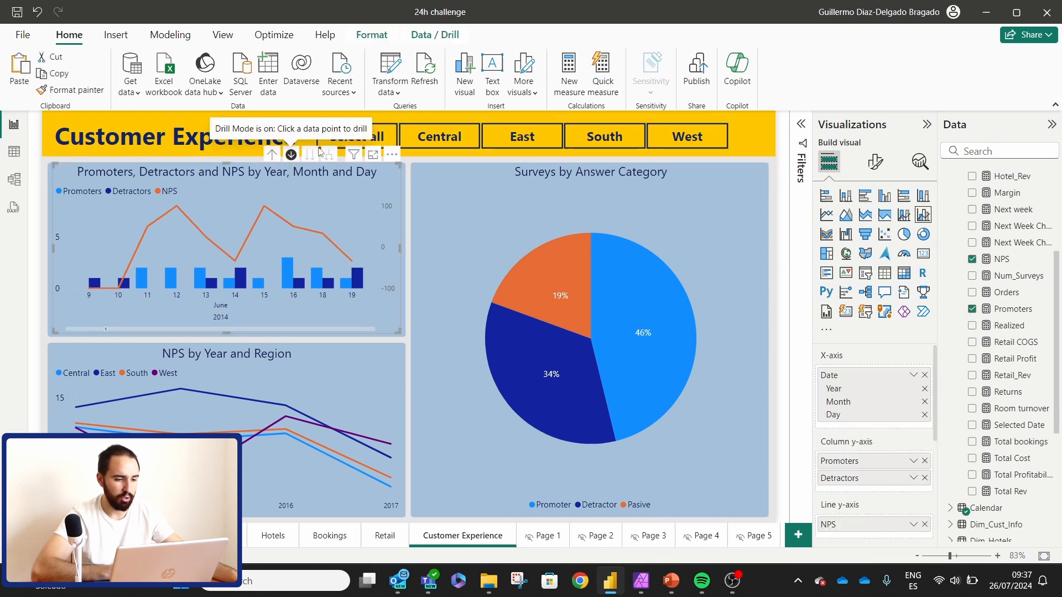
{"action": "left_click", "coordinate": [274, 156]}
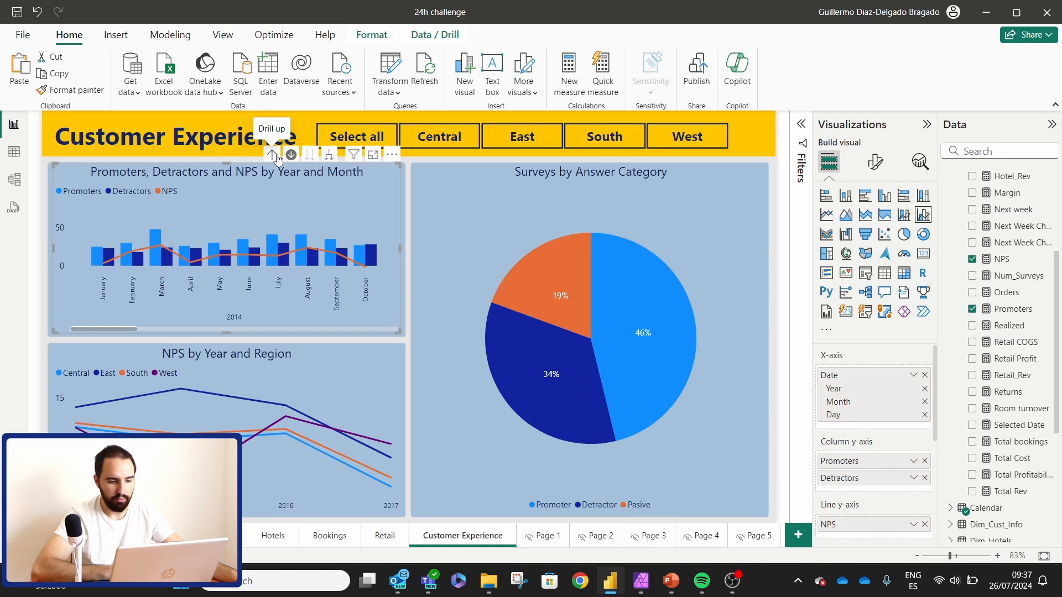
{"action": "left_click", "coordinate": [329, 157]}
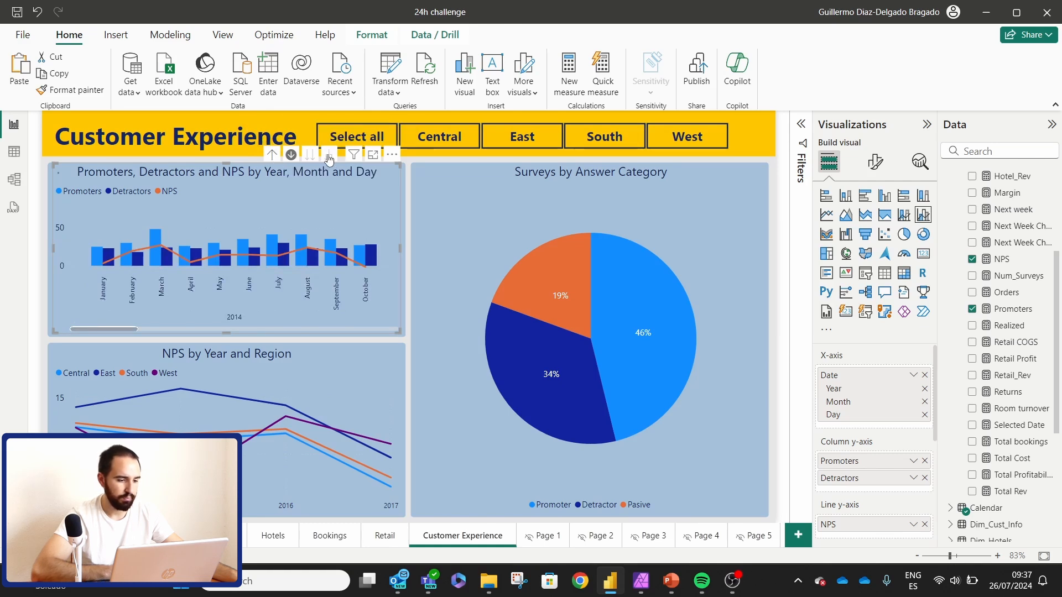
{"action": "left_click", "coordinate": [272, 154]}
{"action": "scroll", "coordinate": [320, 255], "scroll_direction": "down", "scroll_amount": 5}
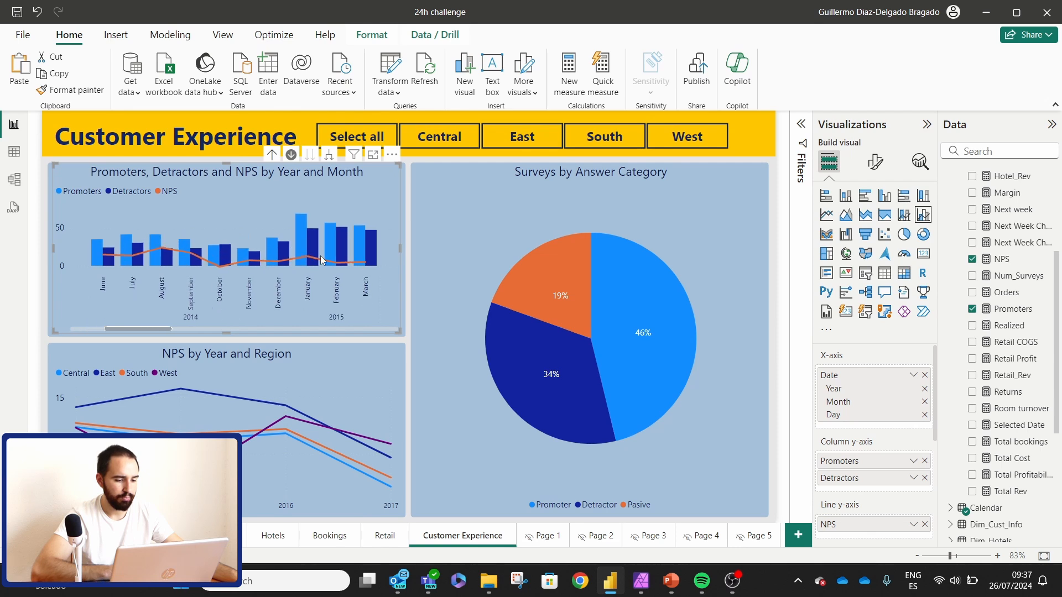
{"action": "scroll", "coordinate": [320, 259], "scroll_direction": "down", "scroll_amount": 4}
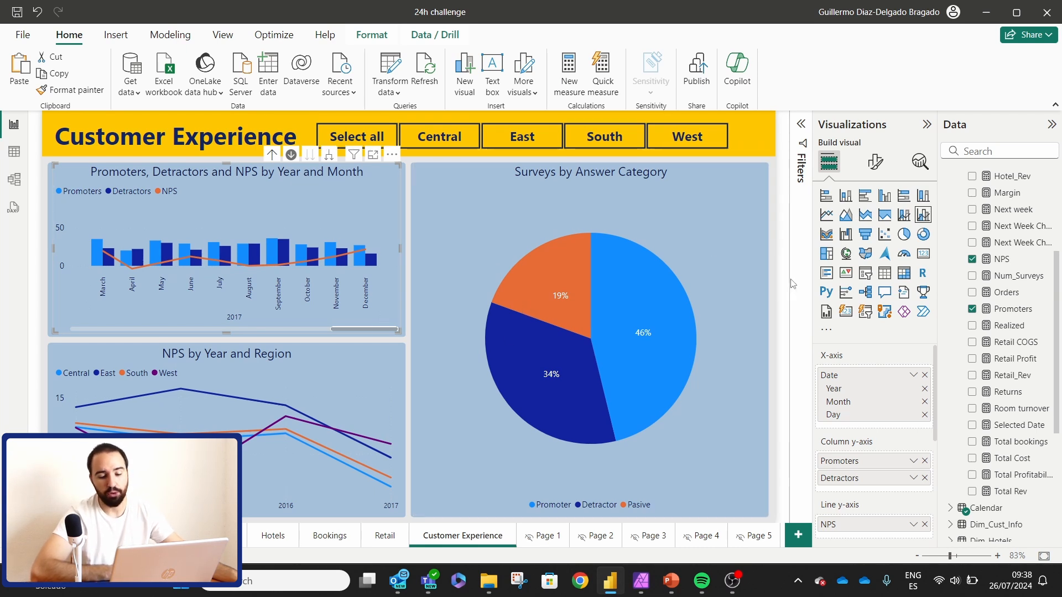
{"action": "mouse_move", "coordinate": [685, 348]}
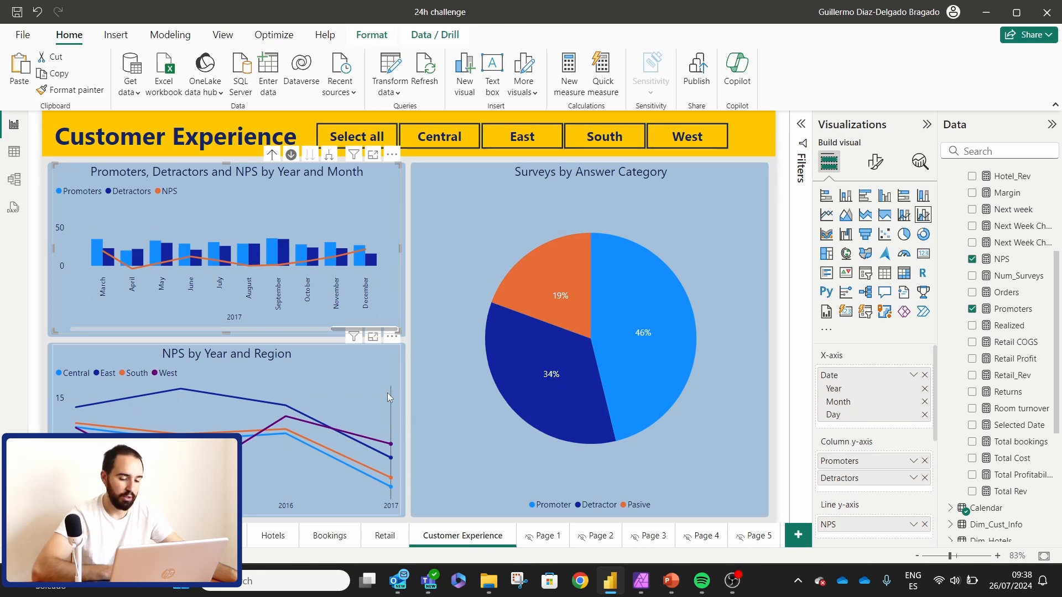
Examine the hidden tooltip pages from Page 1 through Page 5
{"action": "left_click", "coordinate": [534, 539]}
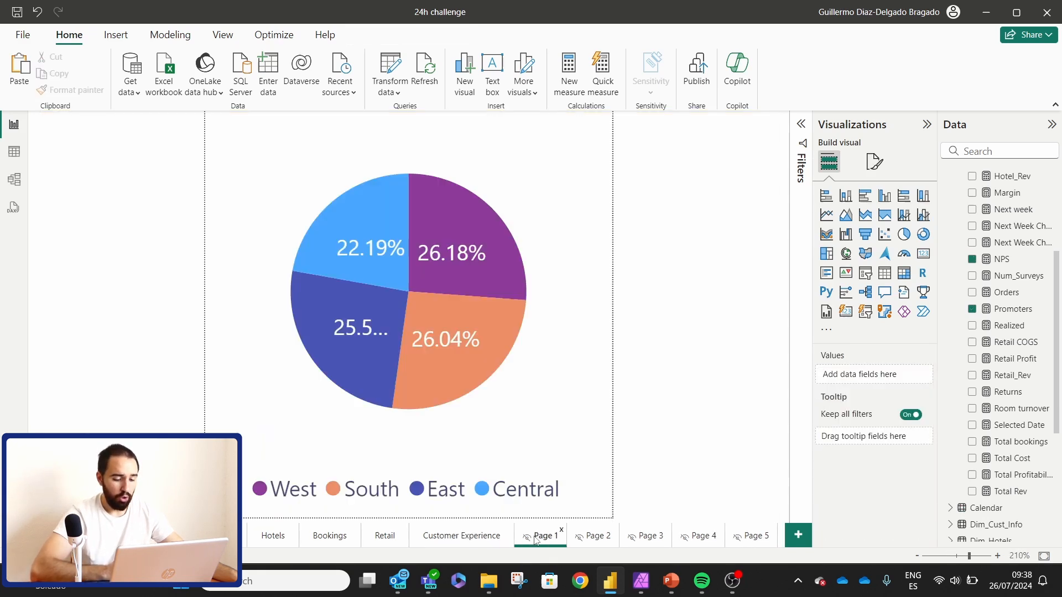
{"action": "left_click", "coordinate": [593, 535]}
{"action": "left_click", "coordinate": [647, 537]}
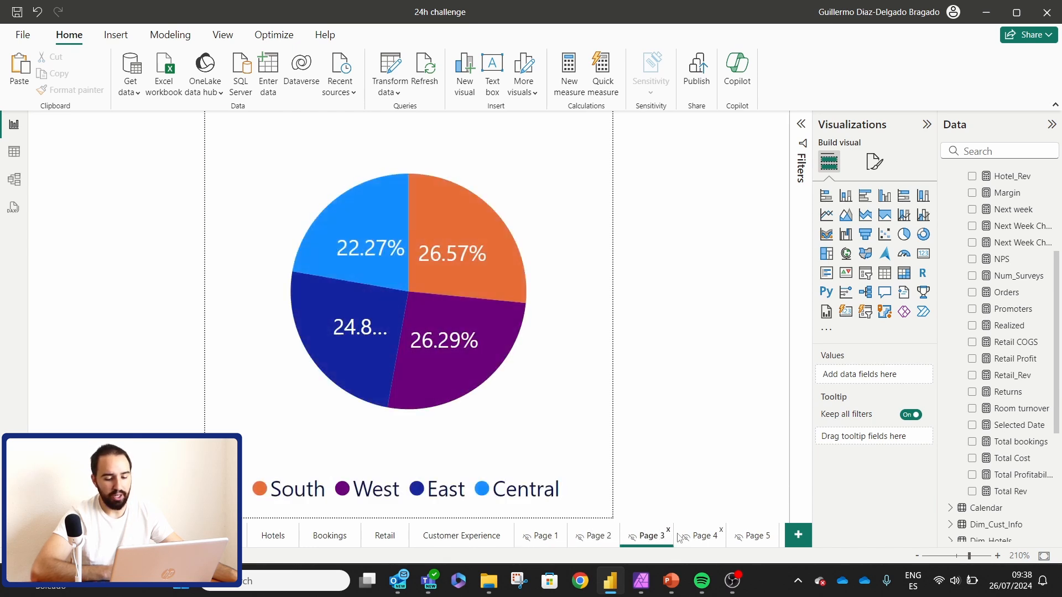
{"action": "left_click", "coordinate": [708, 543]}
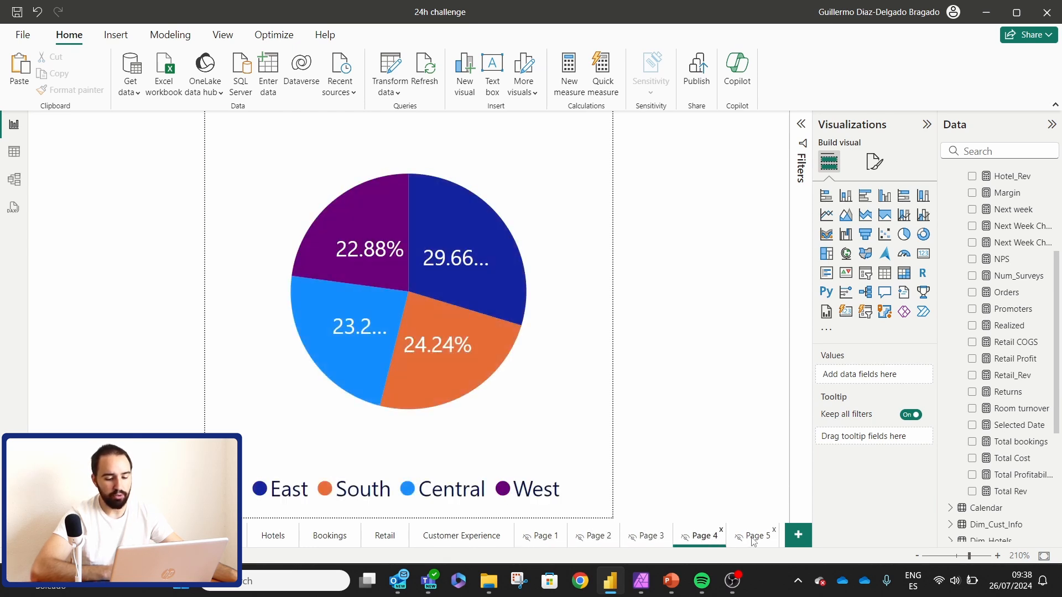
{"action": "left_click", "coordinate": [754, 542]}
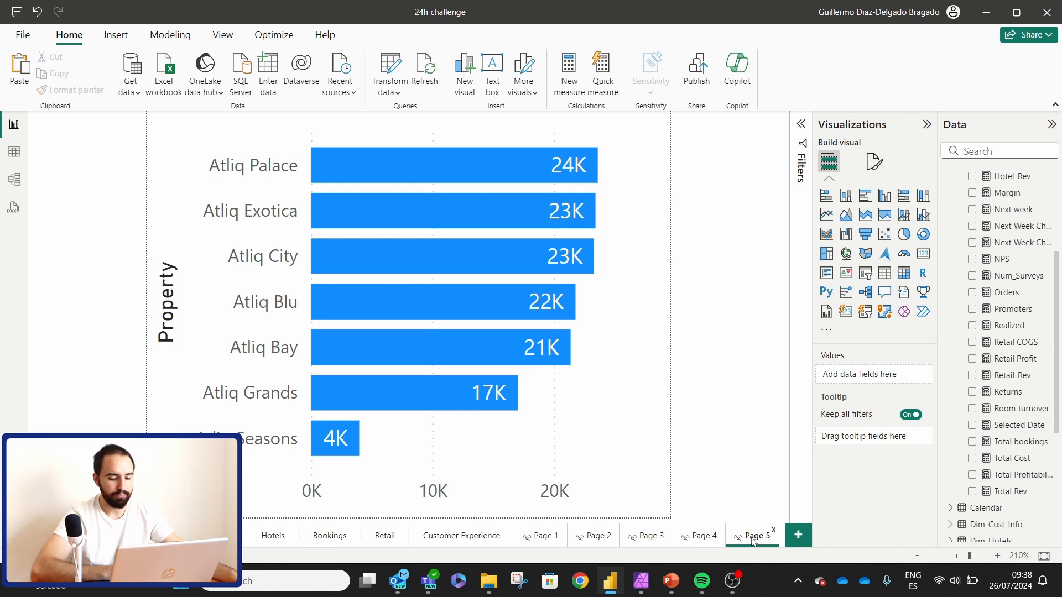
Compare the region pie charts on tooltip pages Page 2 and Page 3, highlighting the West slice on Page 3
{"action": "left_click", "coordinate": [645, 544]}
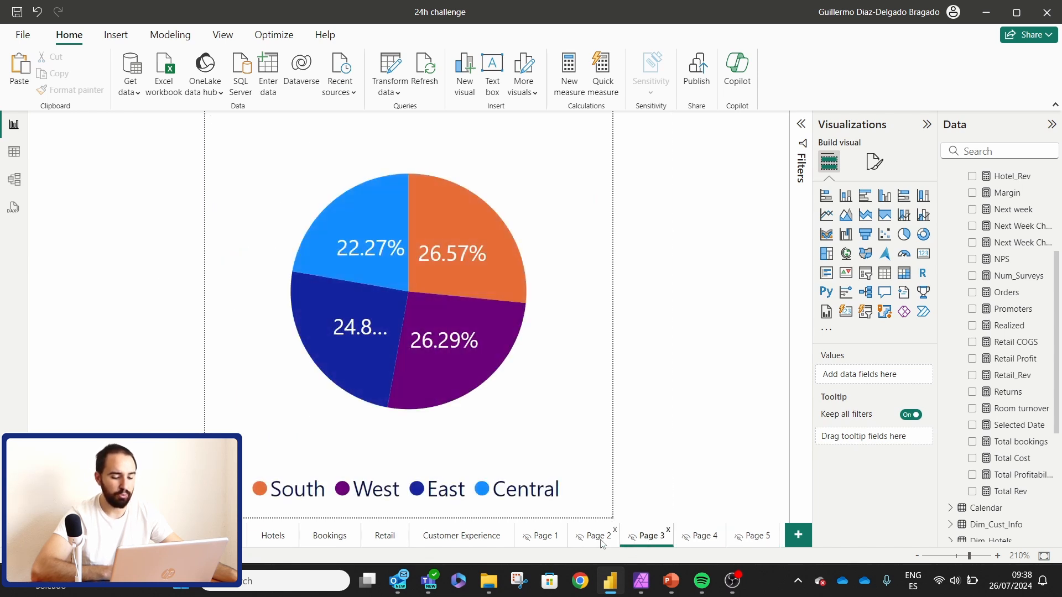
{"action": "left_click", "coordinate": [600, 544]}
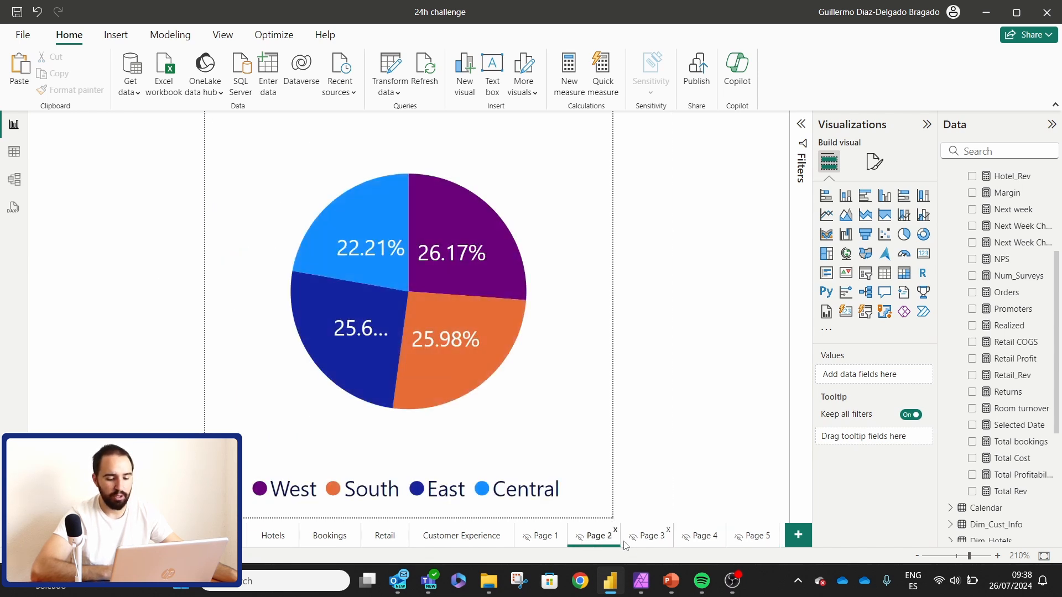
{"action": "left_click", "coordinate": [649, 537]}
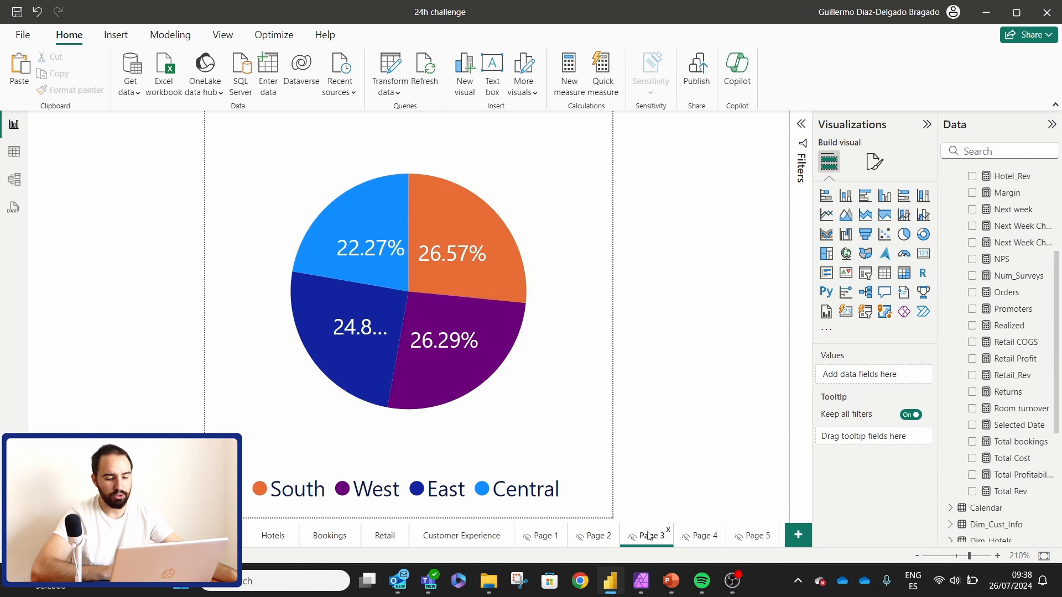
{"action": "left_click", "coordinate": [513, 311]}
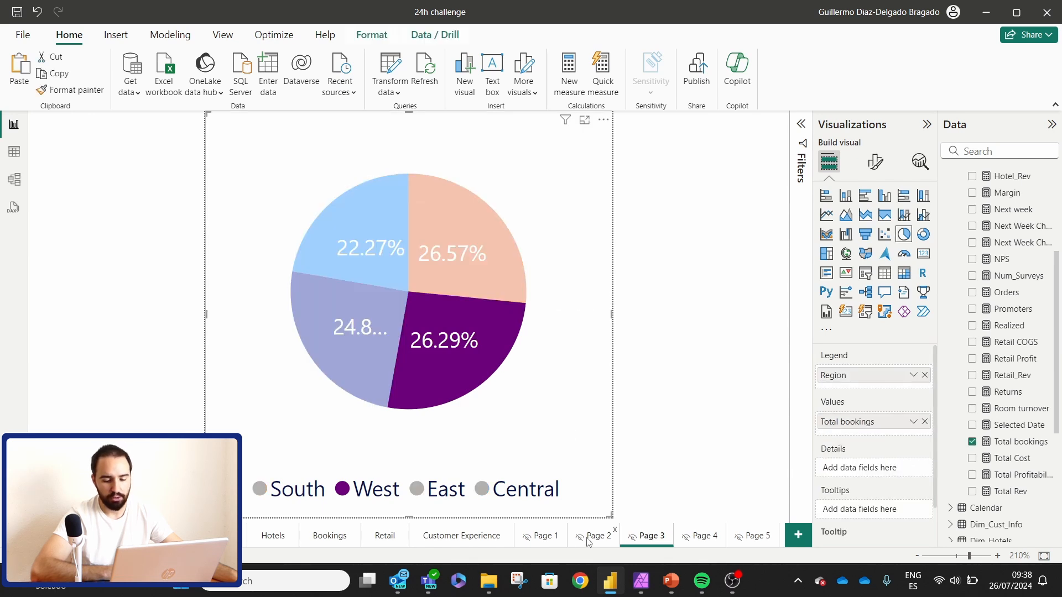
{"action": "left_click", "coordinate": [605, 541]}
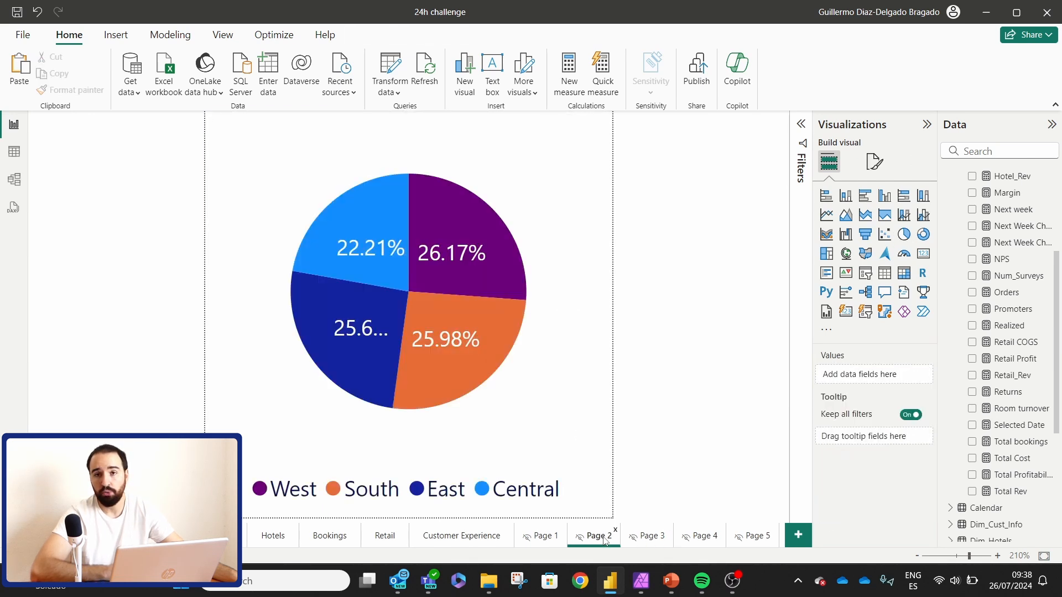